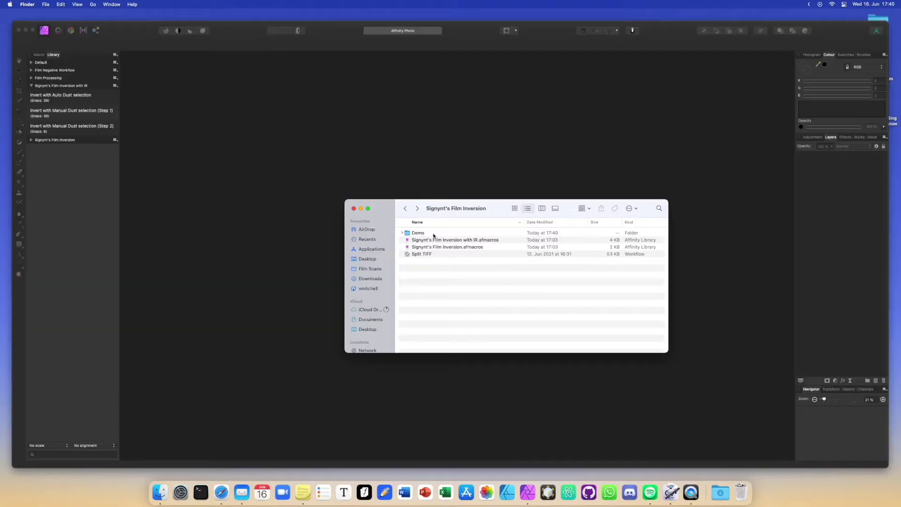
Open the Demo folder inside Signynt's Film Inversion to list the KodakC200 scans
double_click(415, 233)
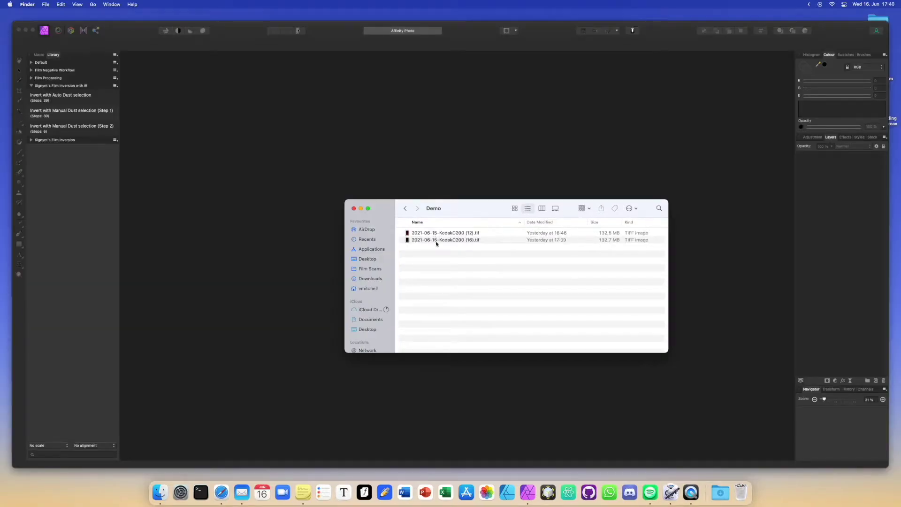
Open the KodakC200 (12) scan and run the plain Invert macro to make it positive
double_click(469, 234)
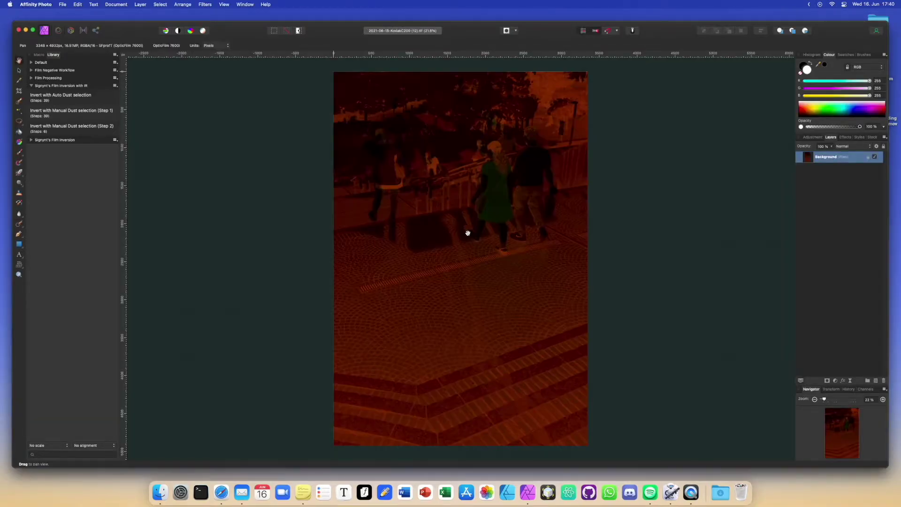
click(31, 86)
click(31, 93)
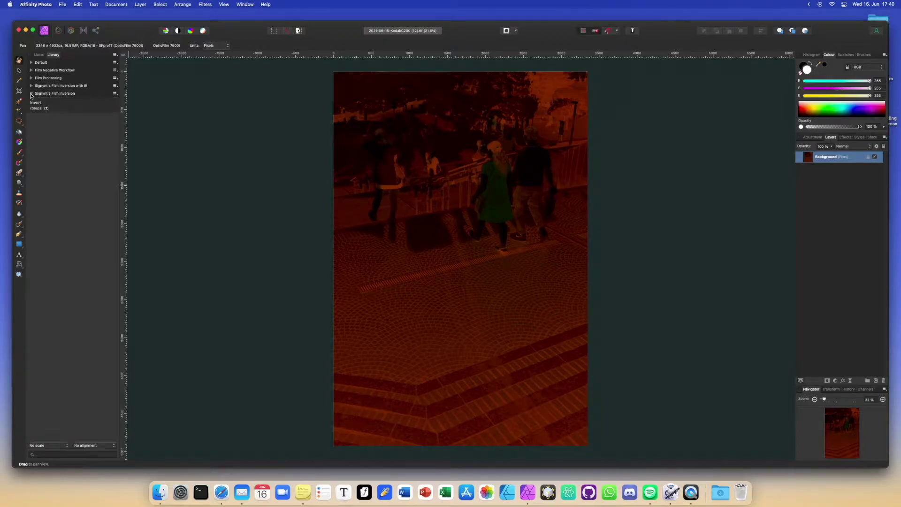
click(60, 108)
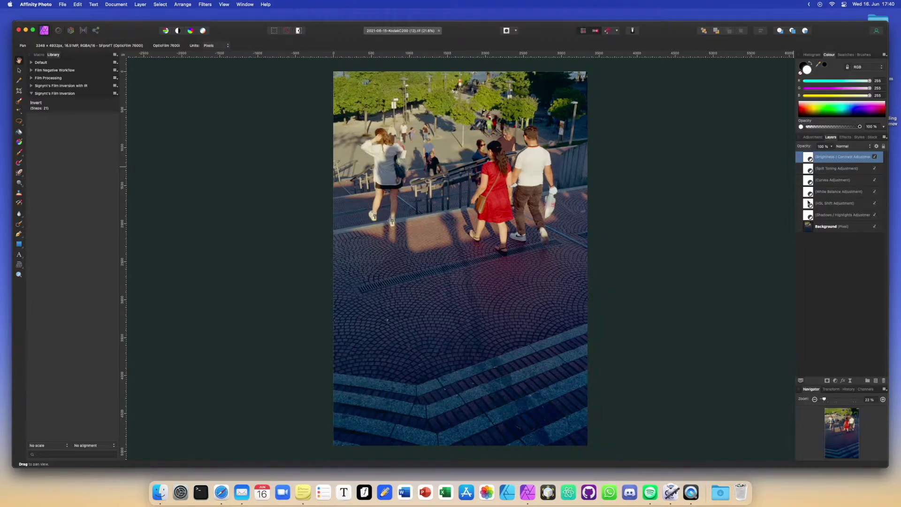
Inspect the HSL Shift red range and browse the new-adjustment list without adding one
double_click(805, 206)
click(700, 387)
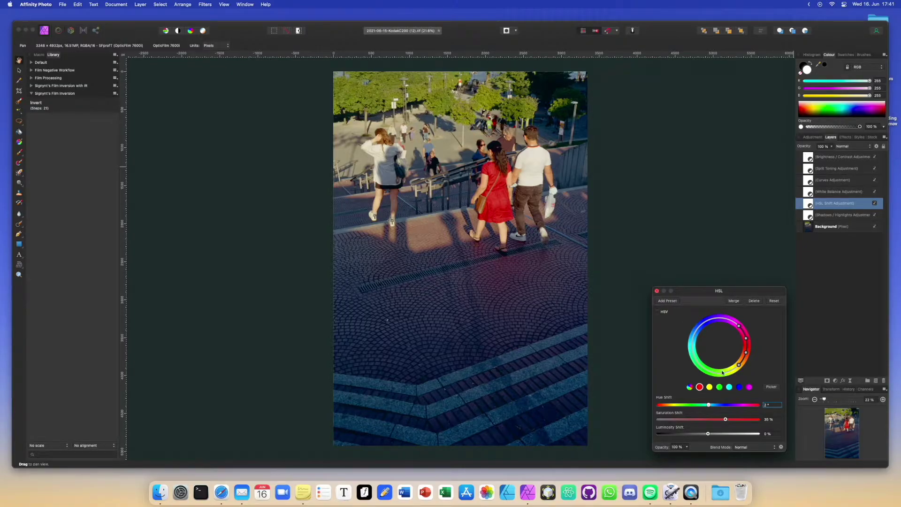
click(657, 291)
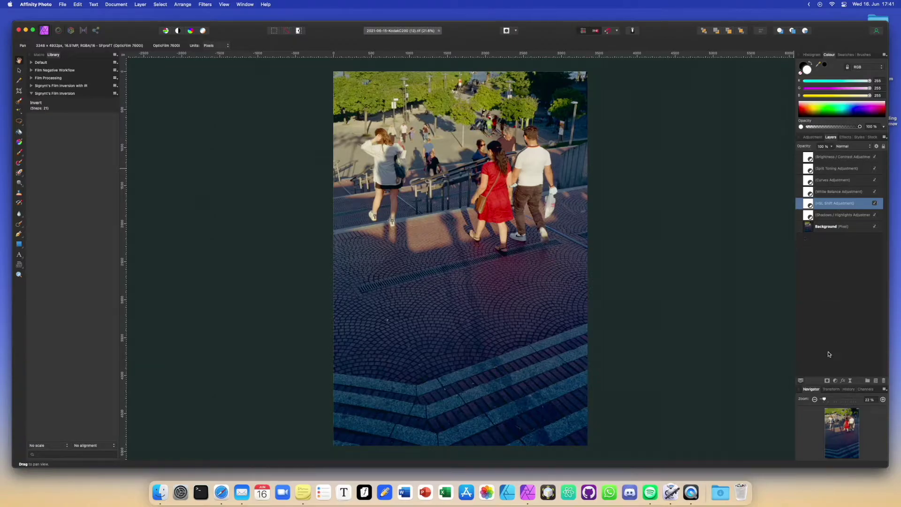
click(835, 380)
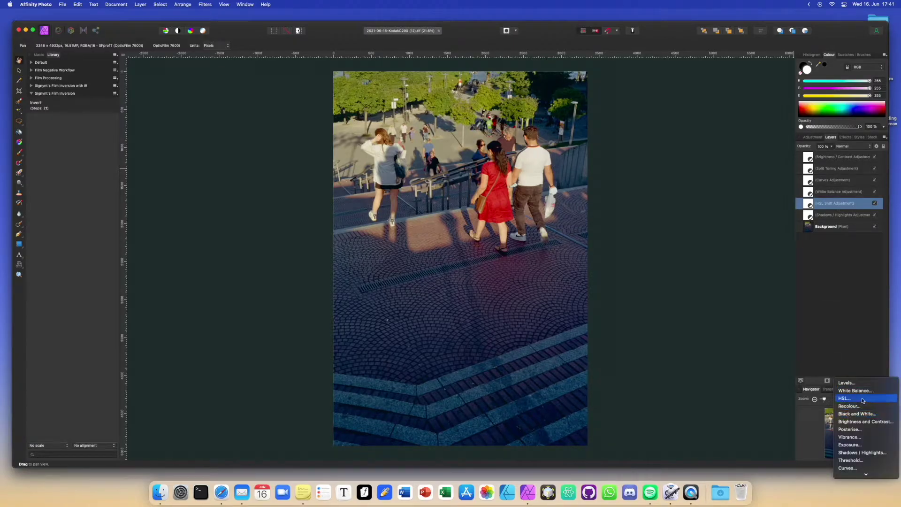
scroll(856, 385, down, 3)
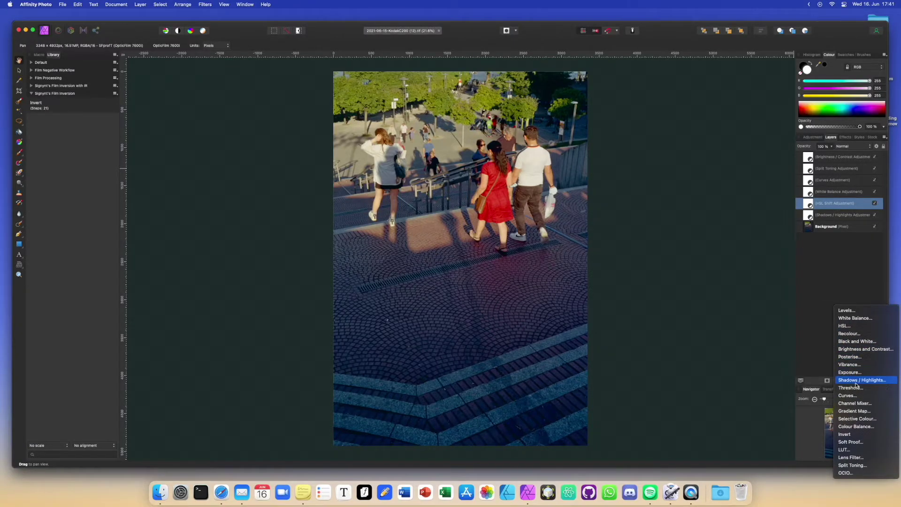
click(826, 303)
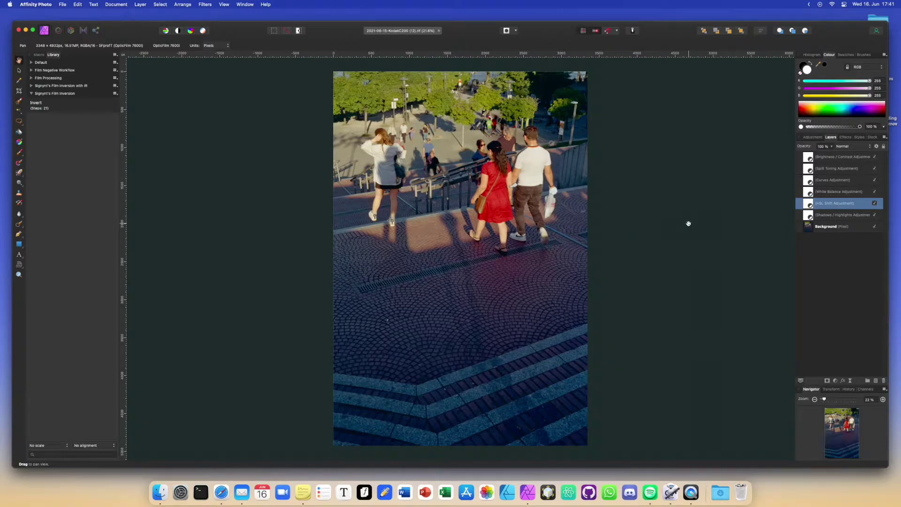
Raise the HSL Shift adjustment's blue saturation to 33%
double_click(805, 206)
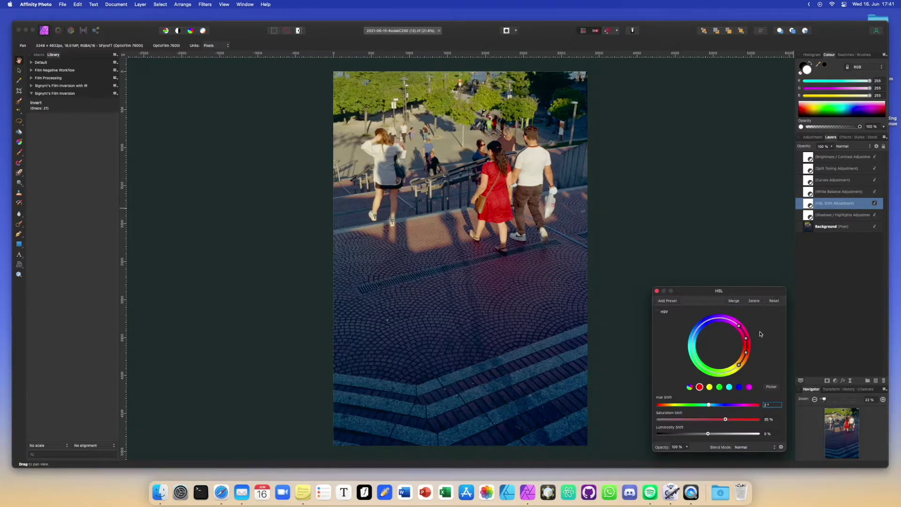
click(739, 388)
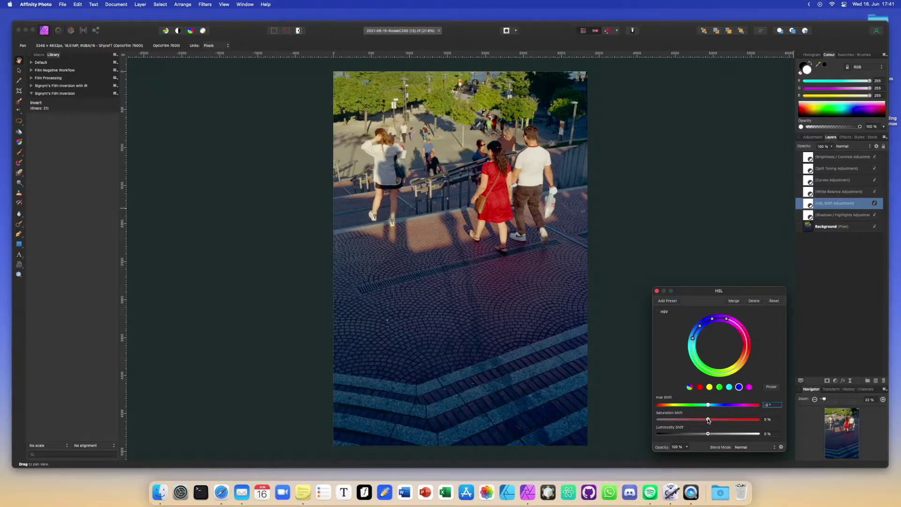
mouse_move(708, 420)
mouse_down()
mouse_move(730, 420)
mouse_move(721, 420)
mouse_up()
click(656, 291)
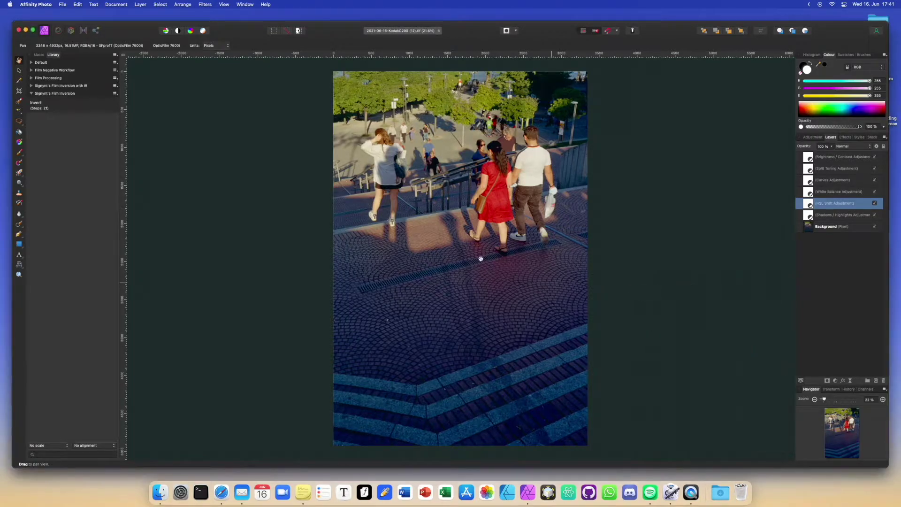
right_click(40, 105)
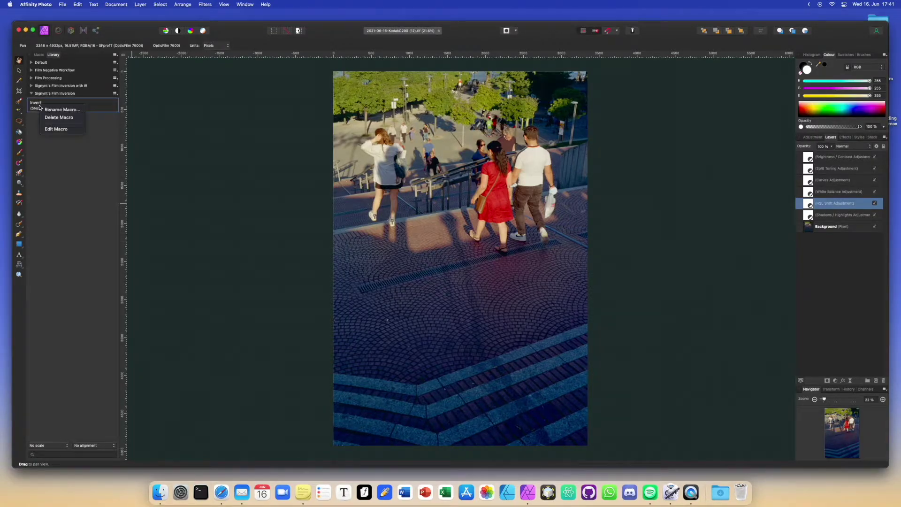
Edit the Invert macro's HSL step to 68% blue saturation and add it as Invert v.1
click(67, 129)
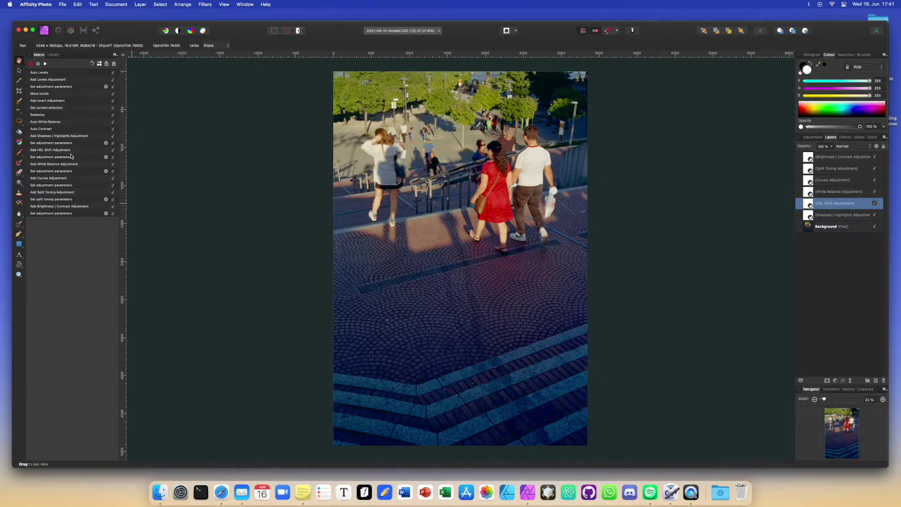
click(106, 157)
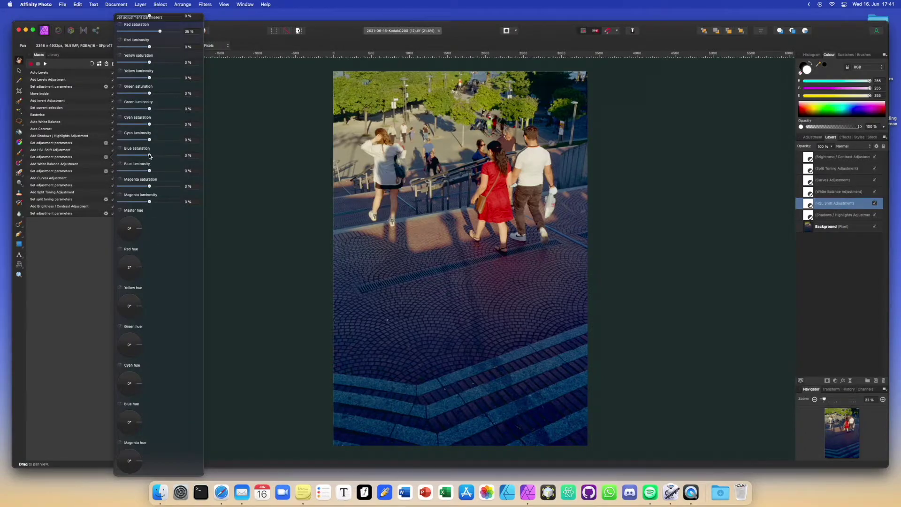
drag(149, 156, 171, 158)
click(80, 263)
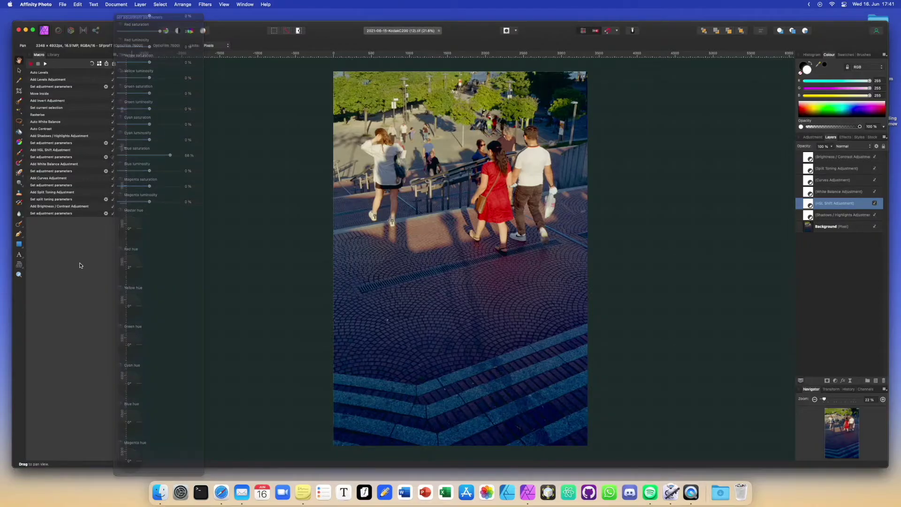
click(99, 64)
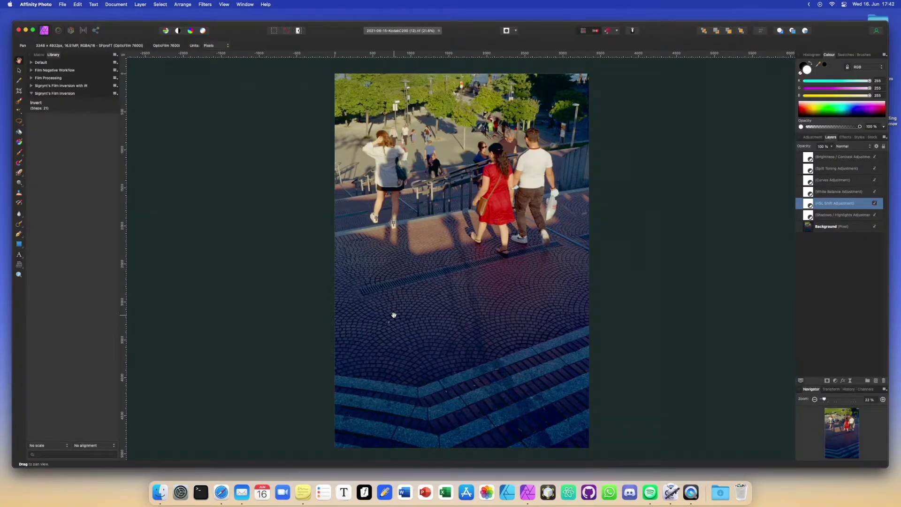
Zoom into the pavement to check for dust, zoom back out, and hide Affinity Photo
scroll(393, 315, up, 5)
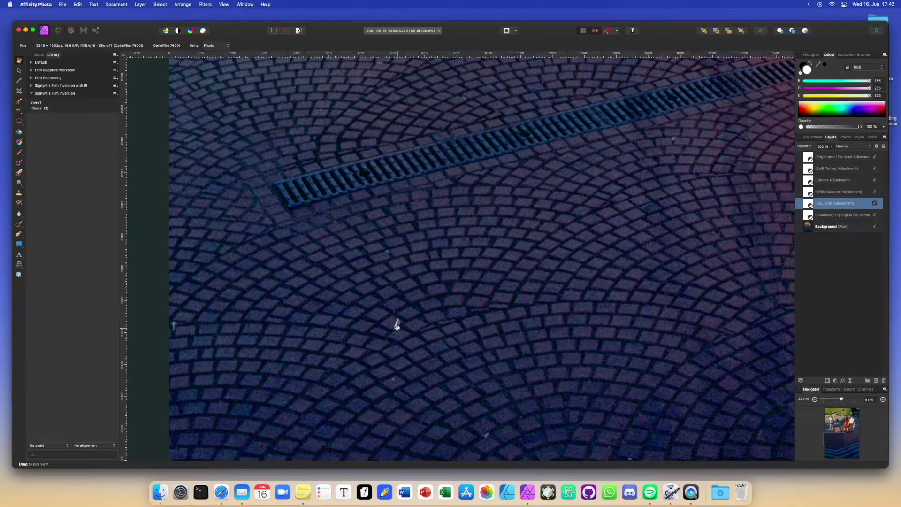
scroll(397, 321, down, 4)
scroll(540, 413, down, 4)
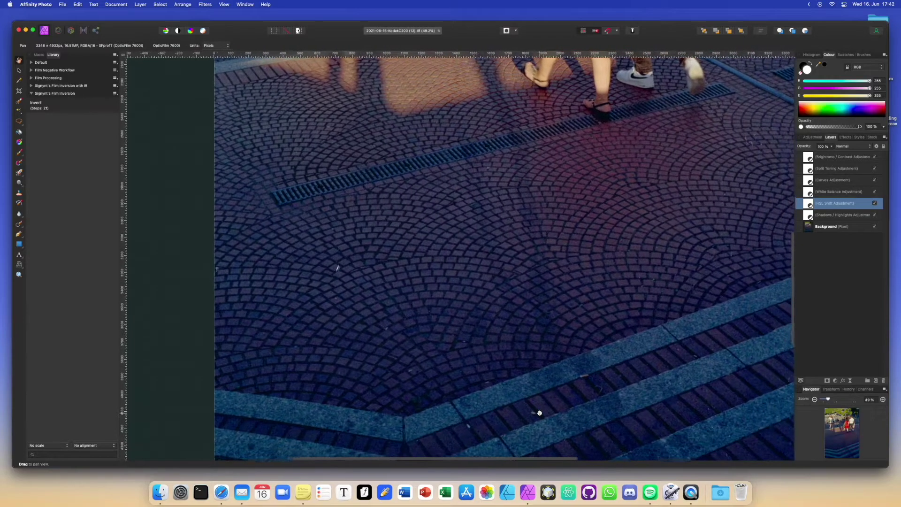
scroll(540, 413, down, 3)
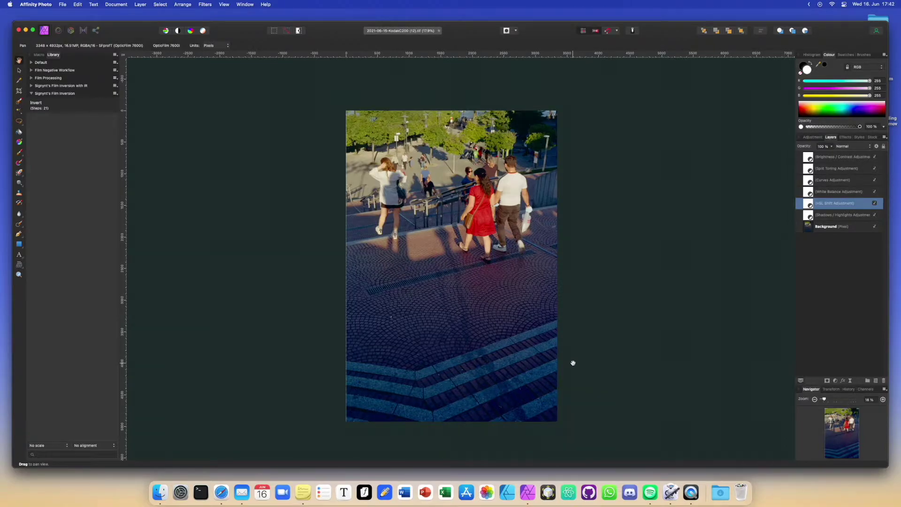
key(super+h)
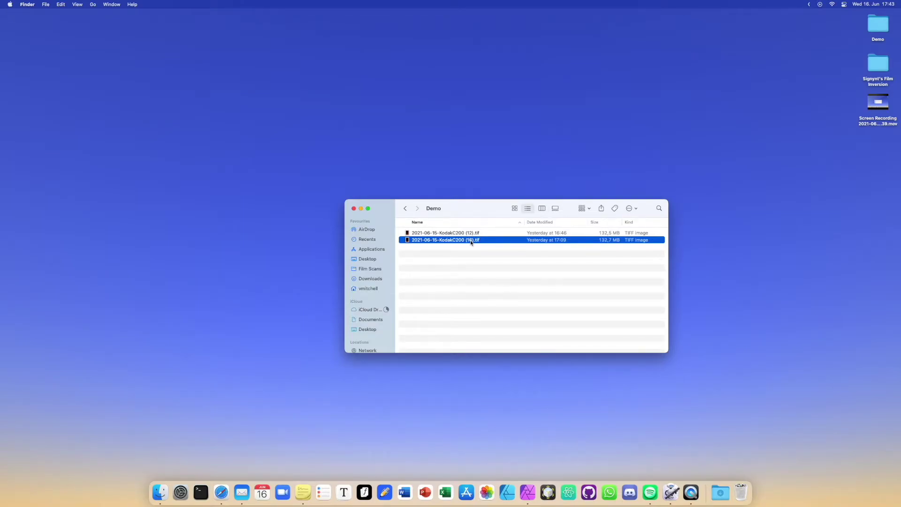
Start installing the Split TIFF quick action from Signynt's Film Inversion, then cancel it
click(406, 207)
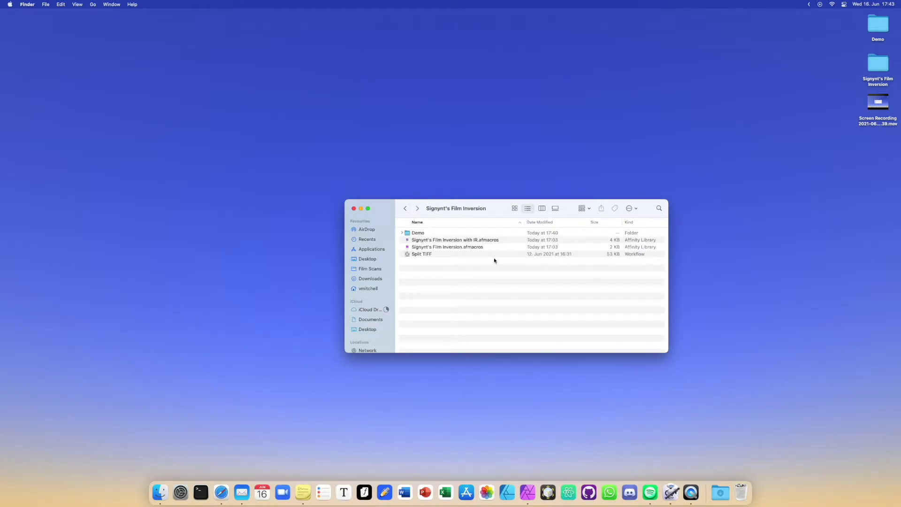
click(532, 257)
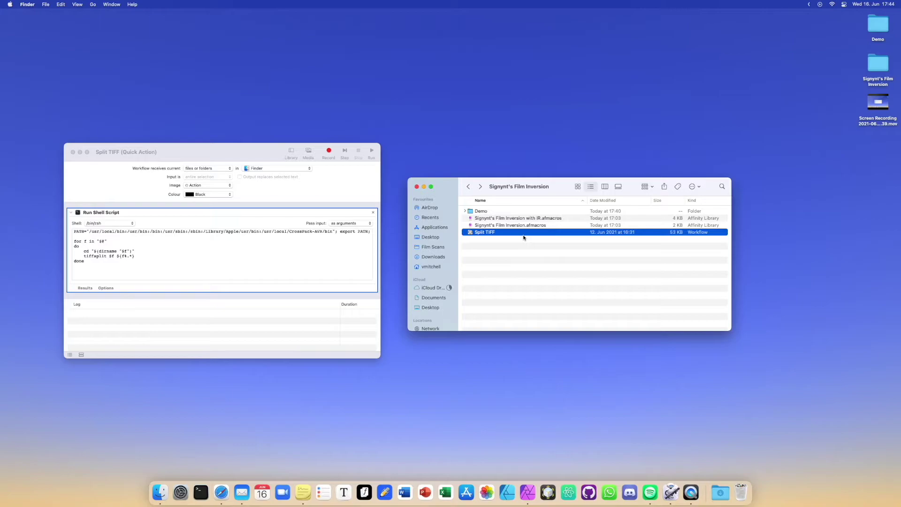
double_click(567, 233)
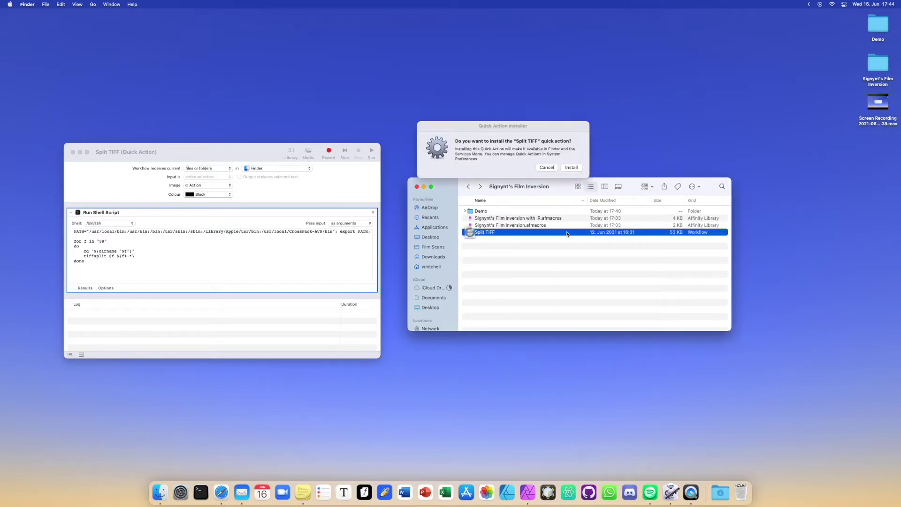
click(547, 168)
Run Split TIFF on the KodakC200 (16) scan in the Demo folder
double_click(497, 213)
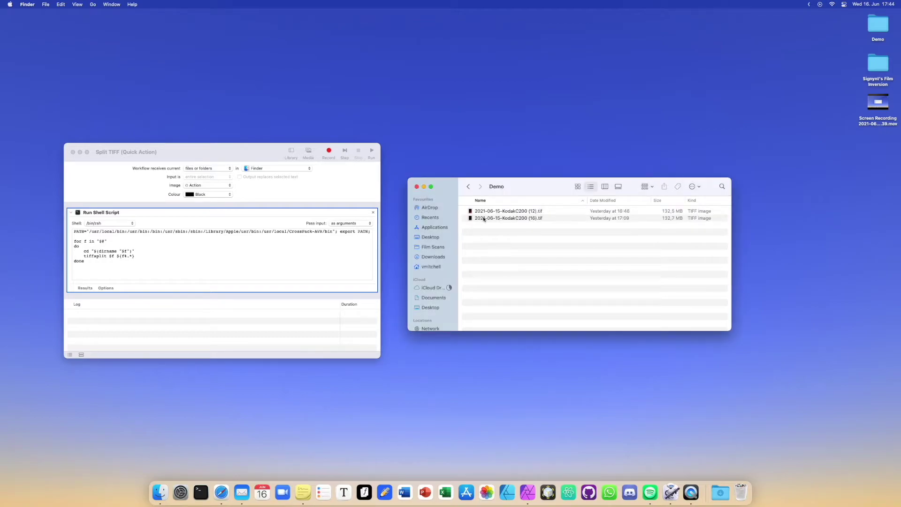
click(485, 219)
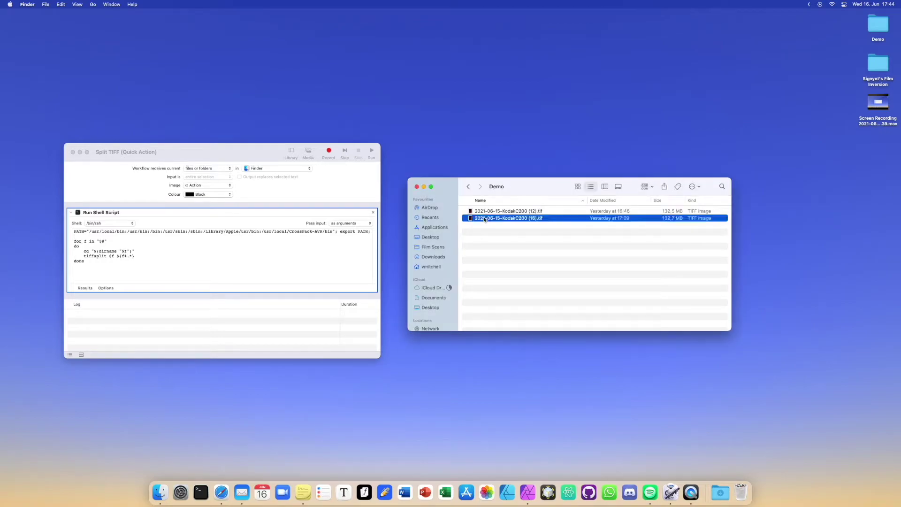
right_click(547, 221)
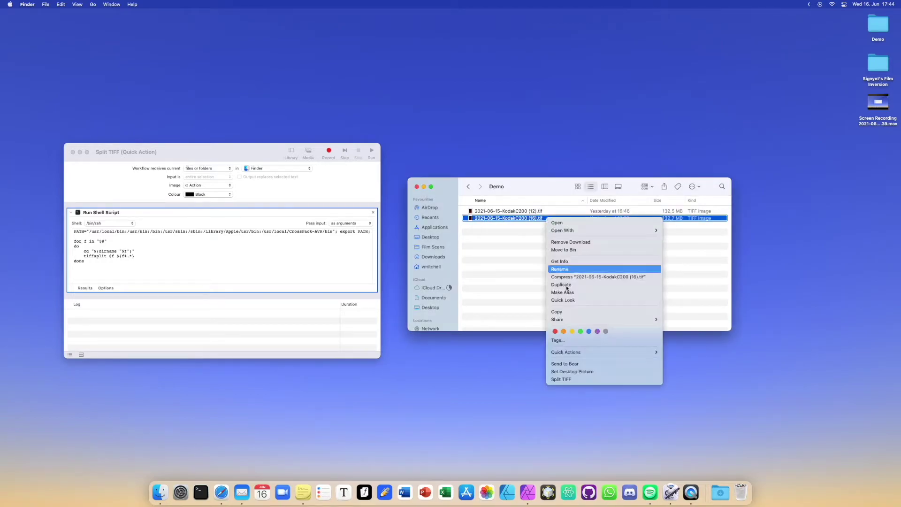
click(583, 379)
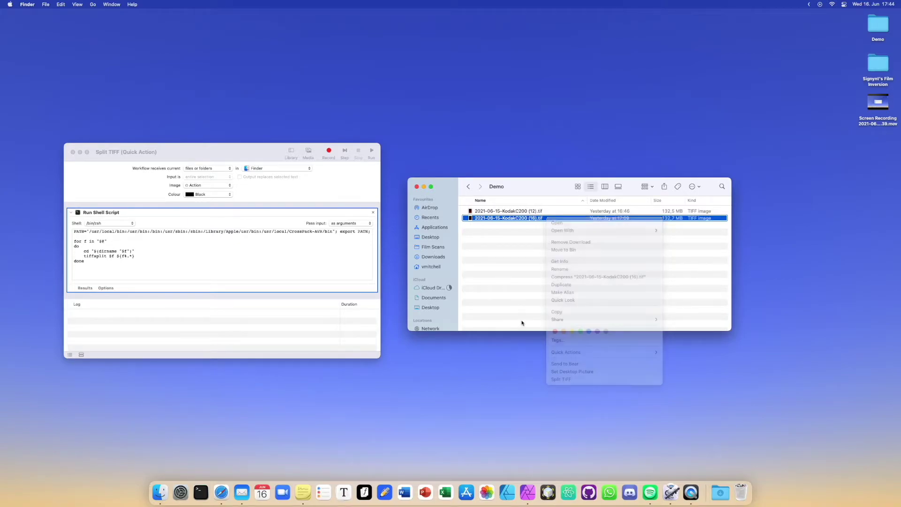
Inspect the tiffsplit shell command in the Split TIFF workflow, then close the workflow
click(468, 186)
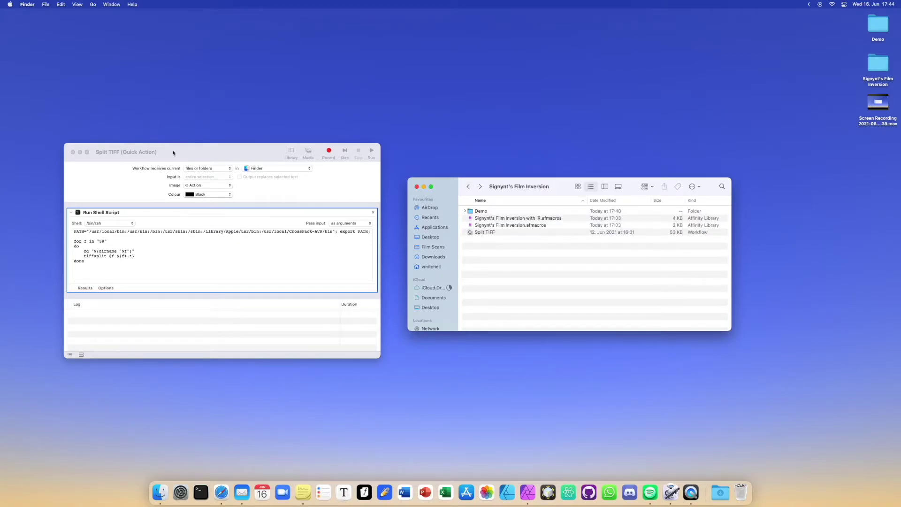
click(151, 160)
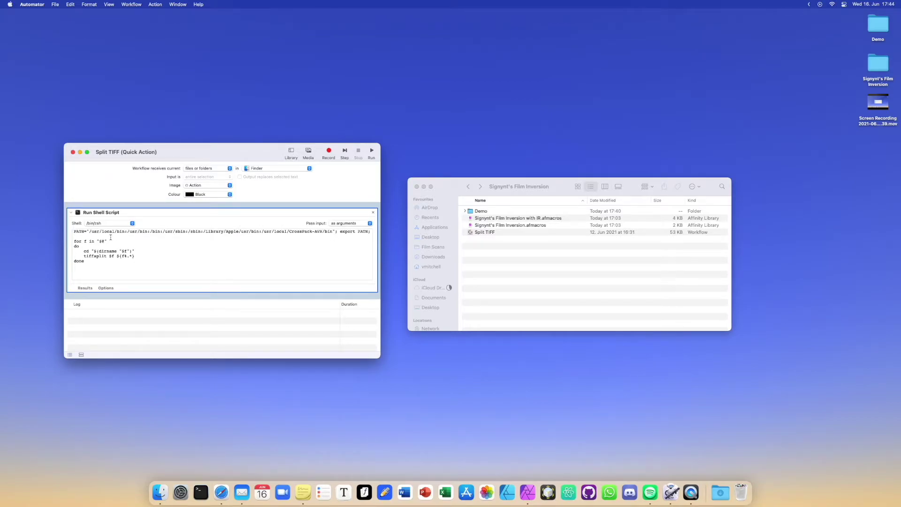
double_click(87, 256)
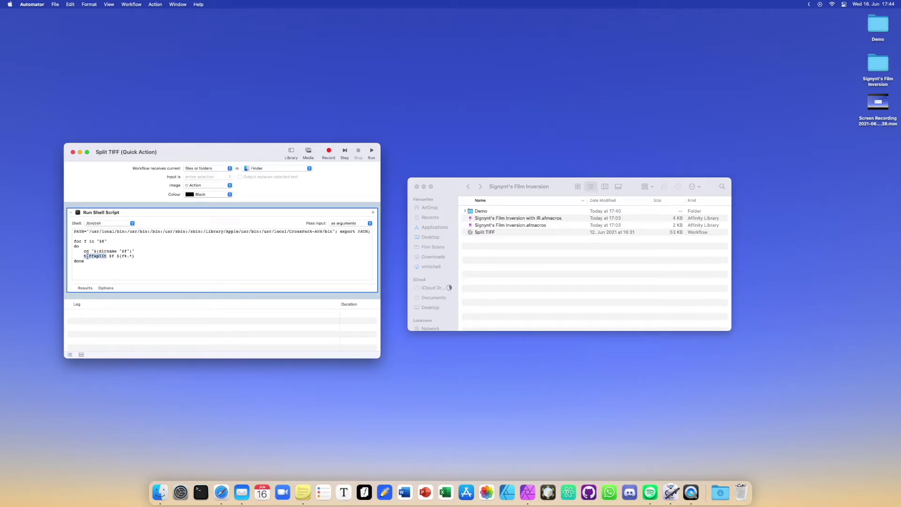
click(116, 257)
double_click(484, 212)
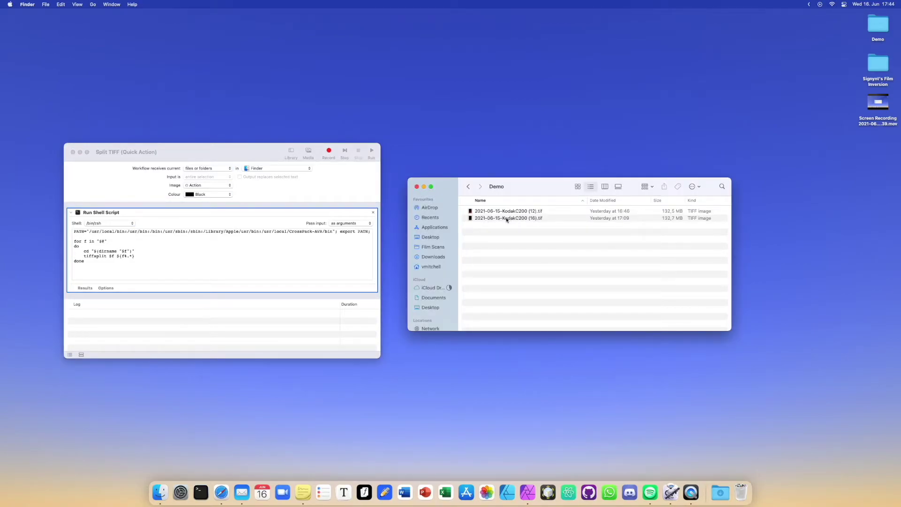
click(73, 153)
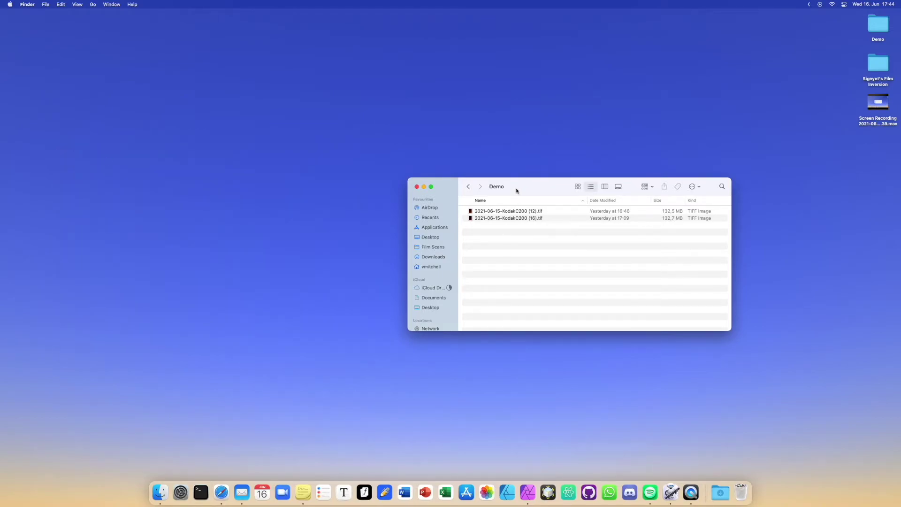
Split KodakC200 (16).tif with Split TIFF and check outputs (16)aaa.tif and (16)aab.tif
drag(516, 190, 431, 193)
click(409, 224)
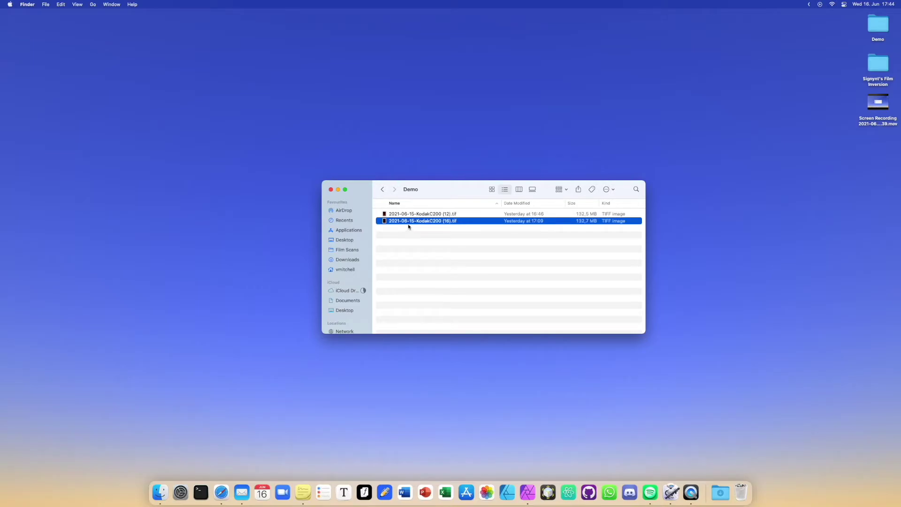
right_click(408, 225)
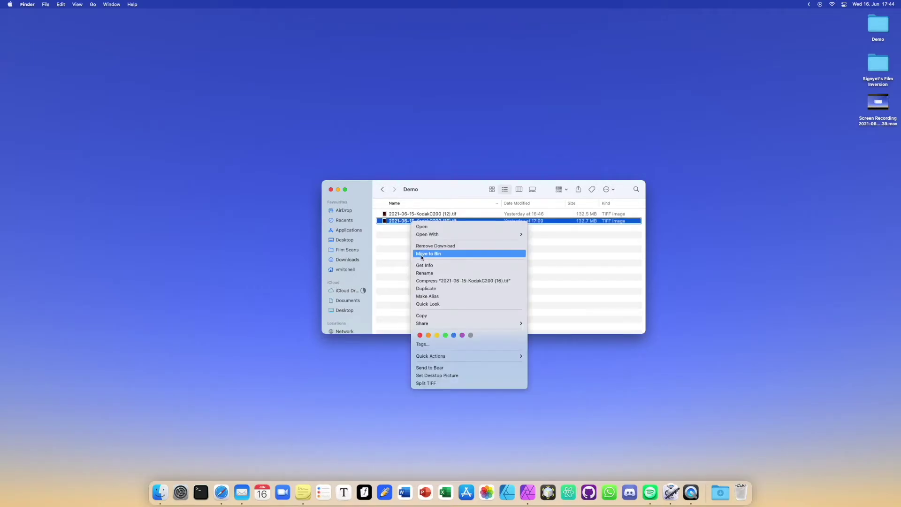
click(429, 384)
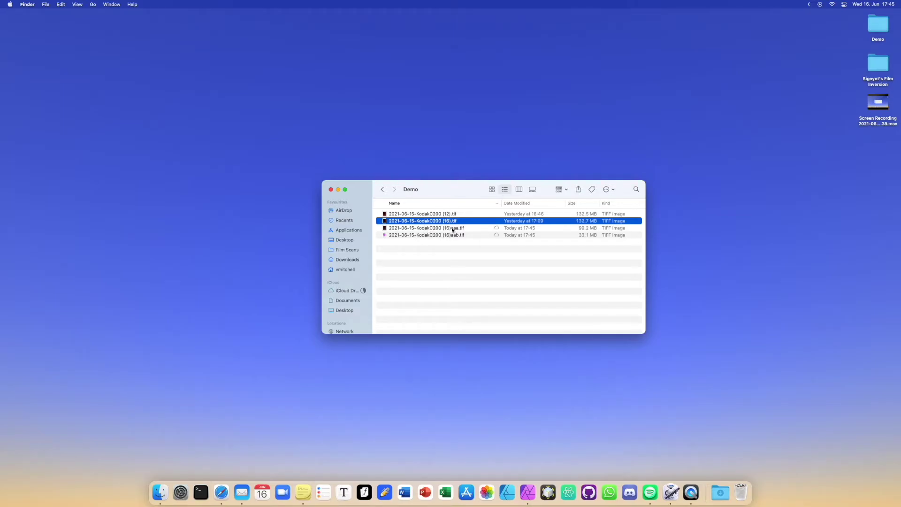
click(456, 228)
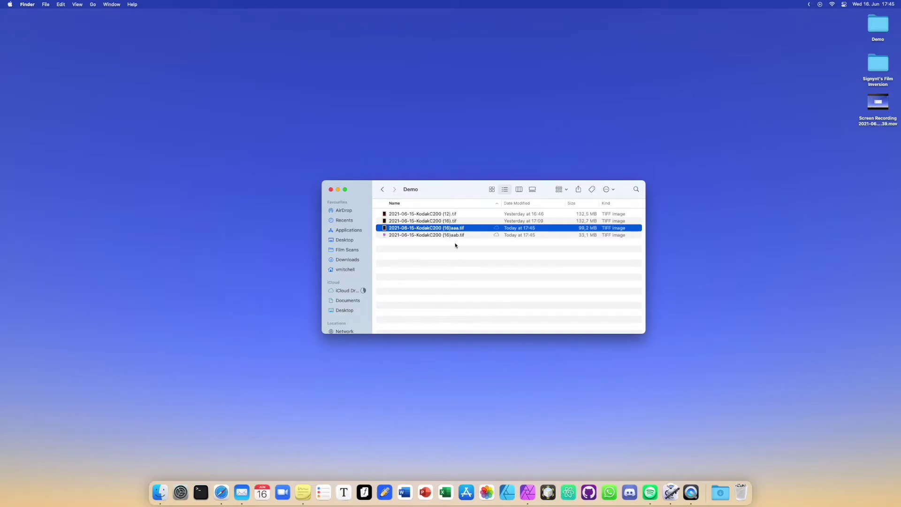
click(455, 236)
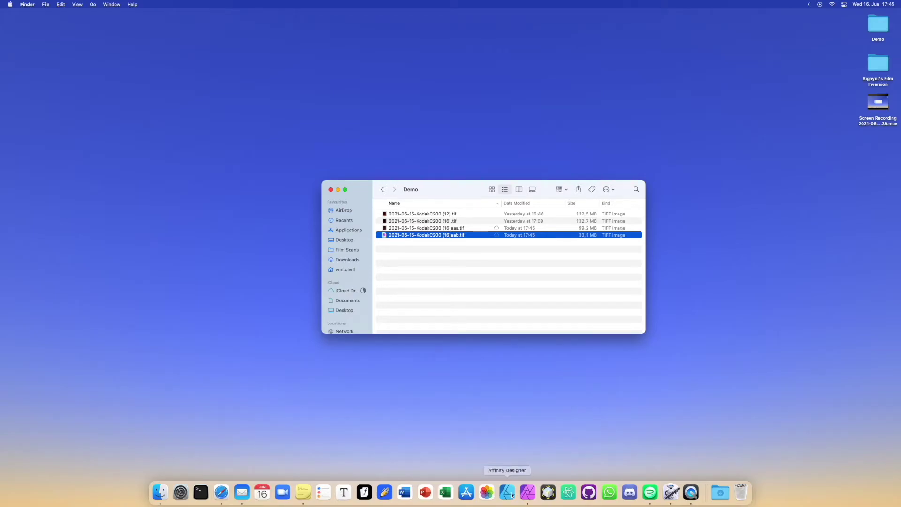
click(456, 277)
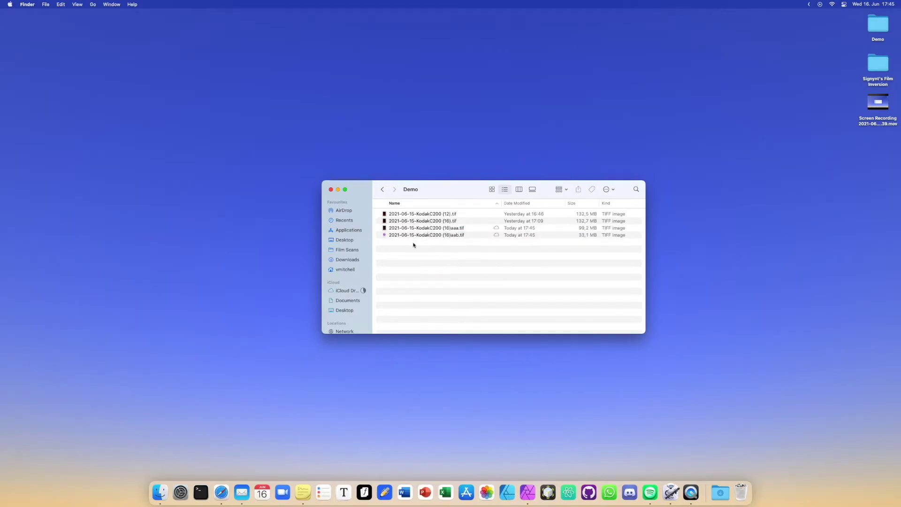
Open (16)aaa.tif in Affinity Photo and drop (16)aab.tif onto it as an infrared layer
double_click(439, 228)
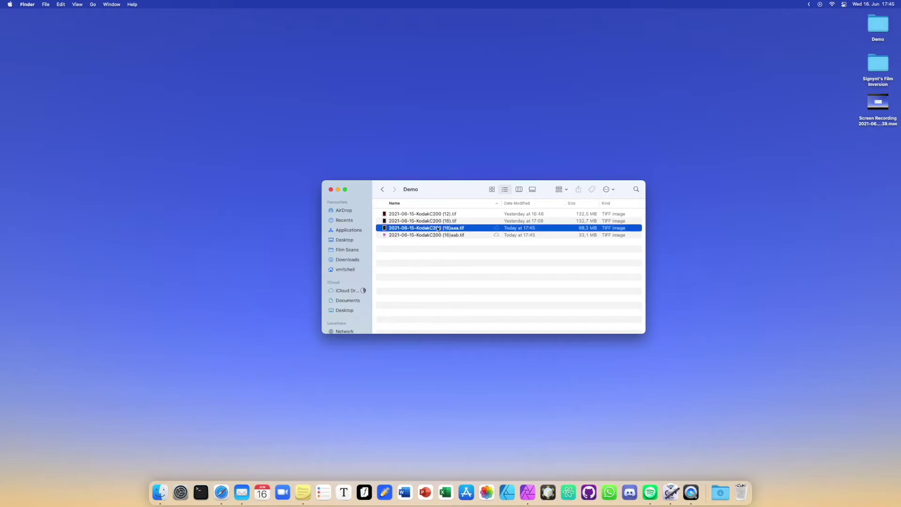
key(ctrl+Up)
click(774, 80)
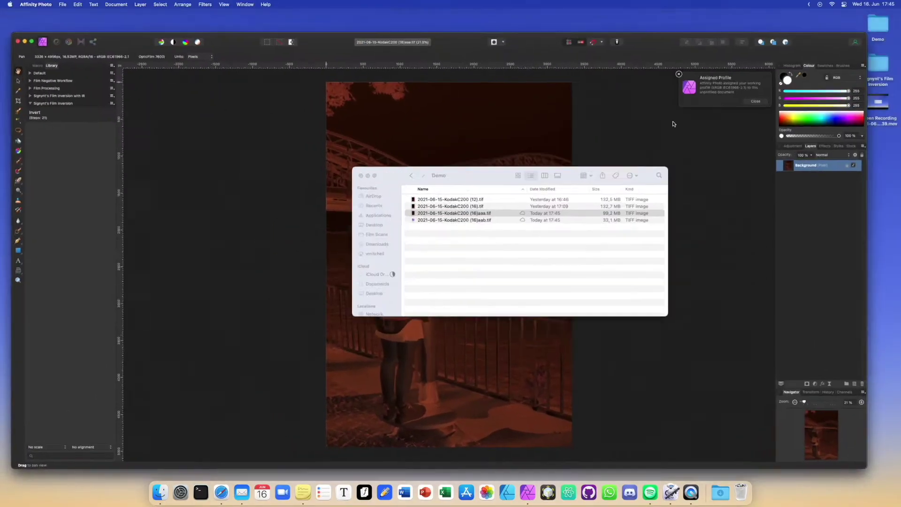
drag(432, 188, 536, 259)
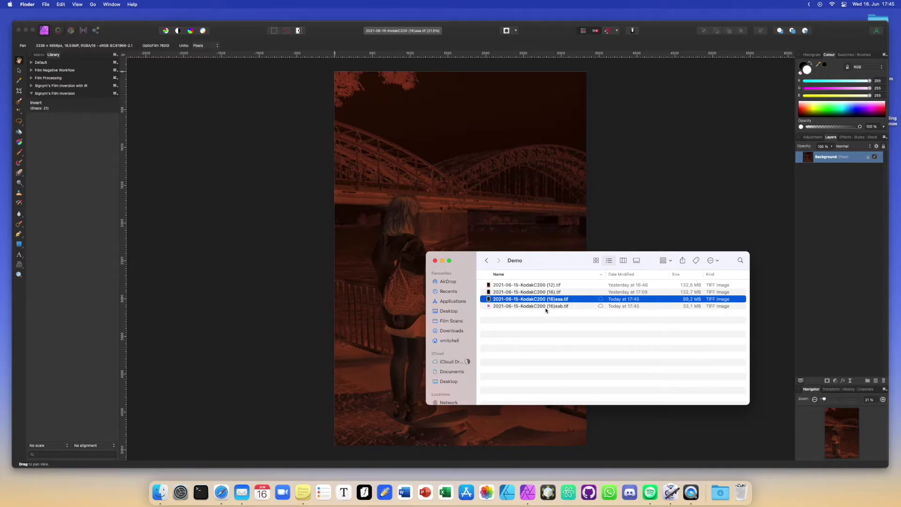
drag(557, 308, 500, 219)
click(249, 260)
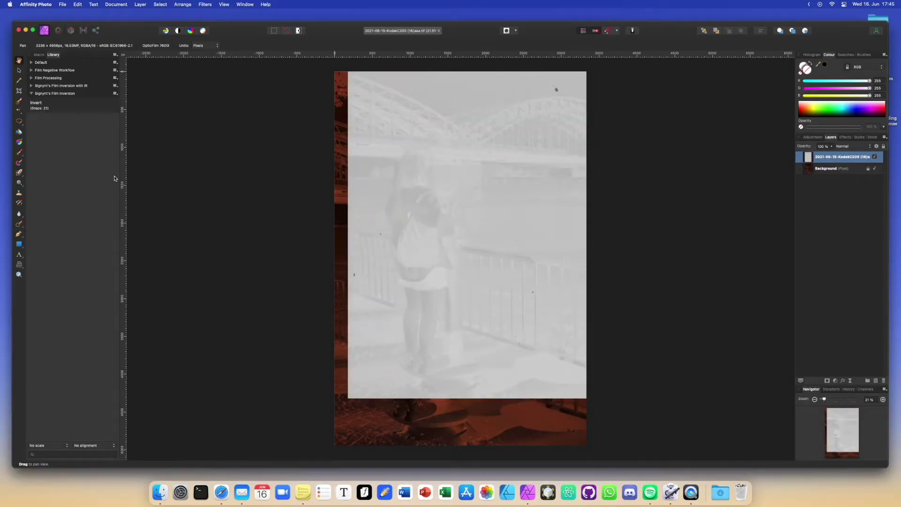
click(32, 93)
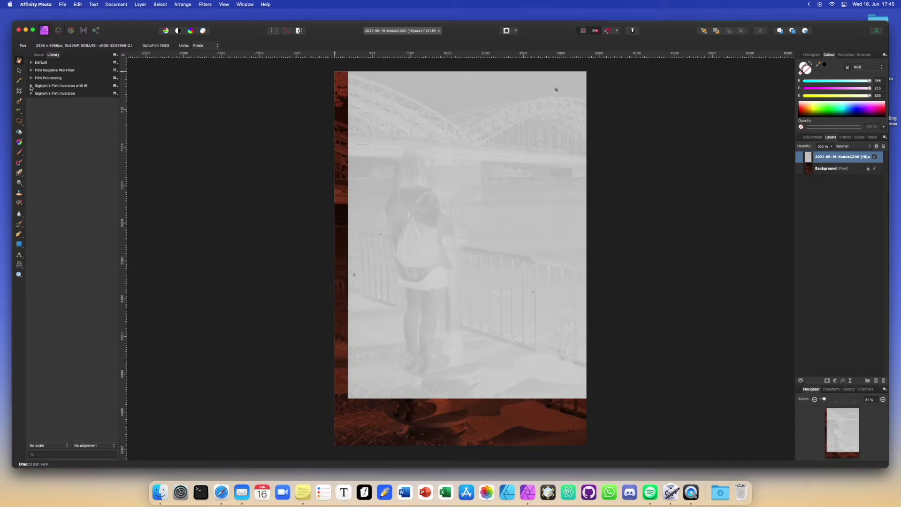
Expand the Film Inversion with IR macros and reveal the white infrared dust layer for inspection
click(31, 86)
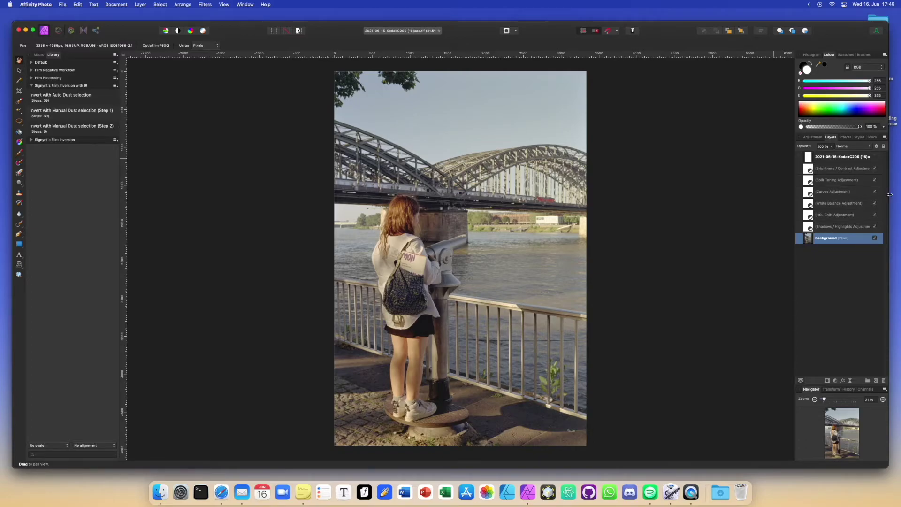
click(875, 157)
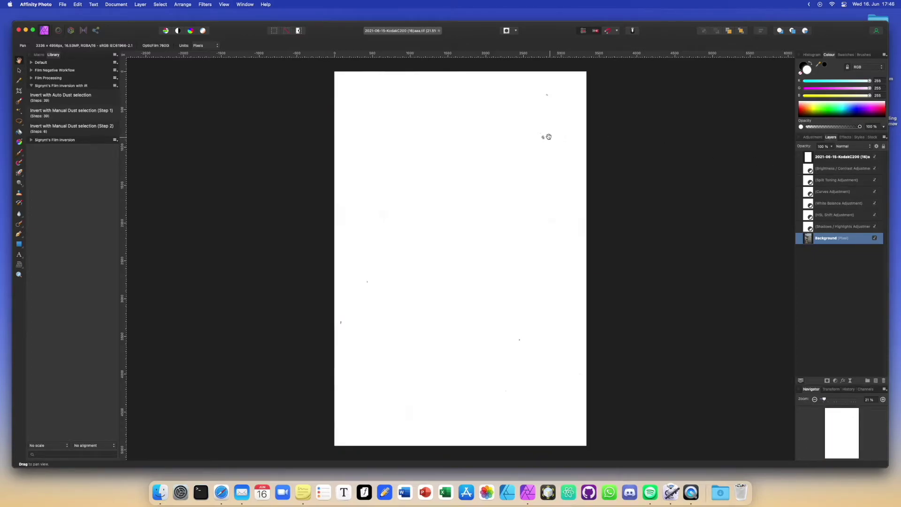
scroll(544, 136, up, 2)
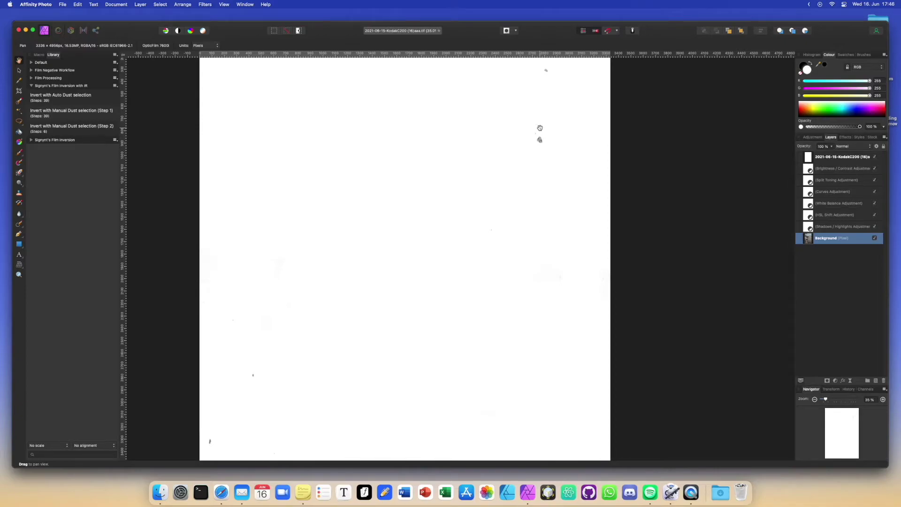
scroll(521, 155, left, 3)
scroll(558, 162, right, 2)
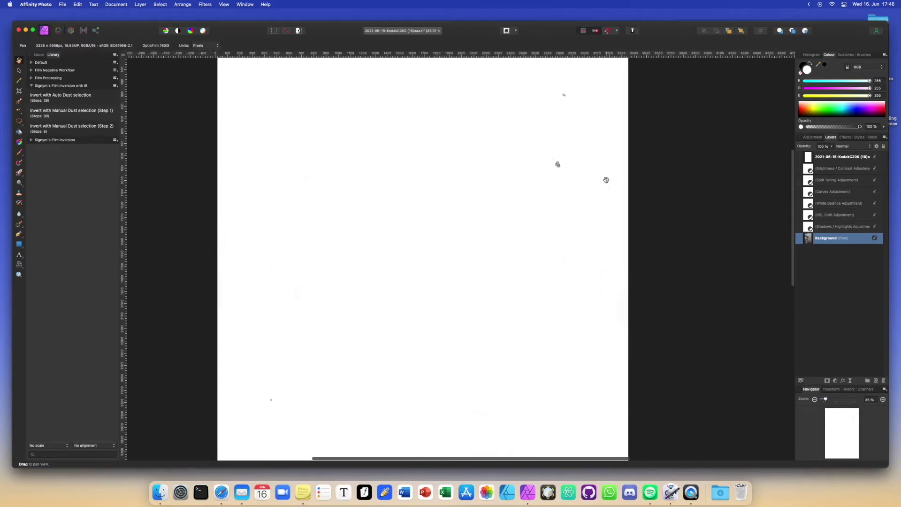
scroll(545, 187, up, 8)
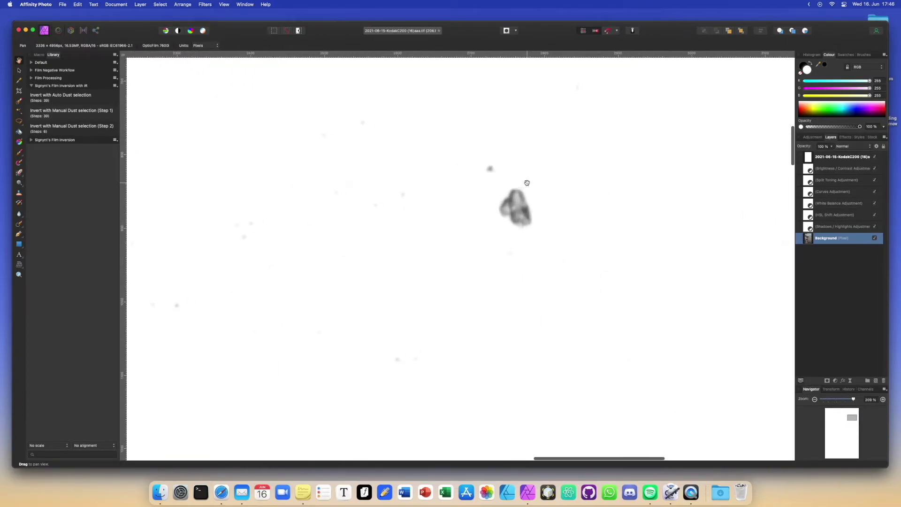
Hide the infrared dust layer and zoom around the inverted bridge photo
click(875, 158)
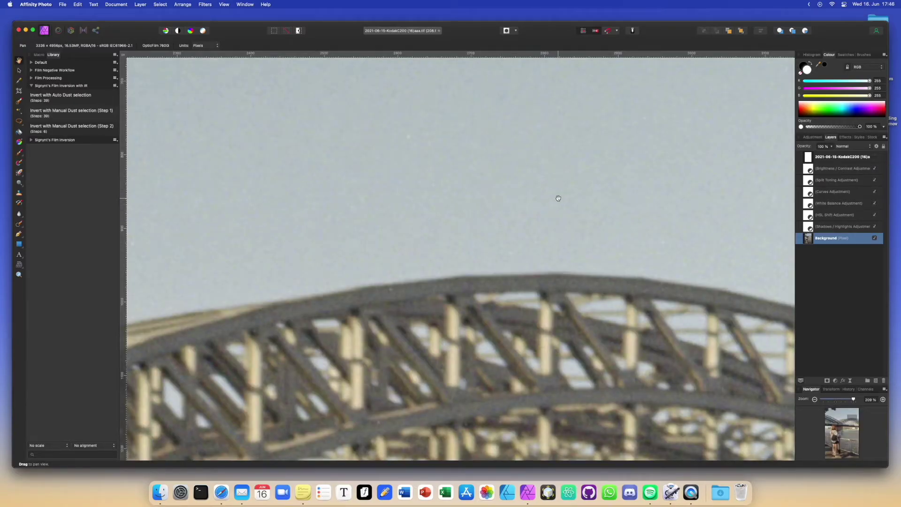
scroll(557, 195, up, 5)
scroll(503, 209, up, 3)
scroll(504, 209, down, 8)
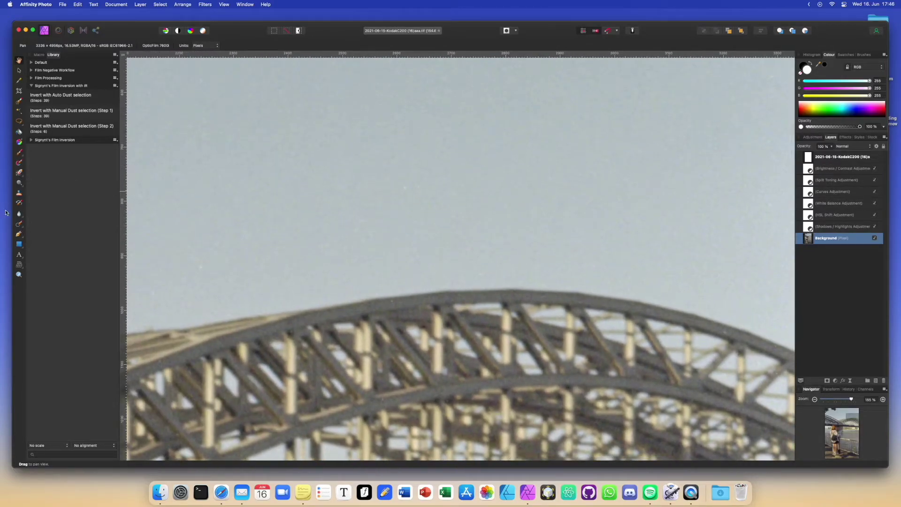
scroll(445, 214, left, 3)
scroll(445, 214, up, 2)
scroll(449, 206, up, 3)
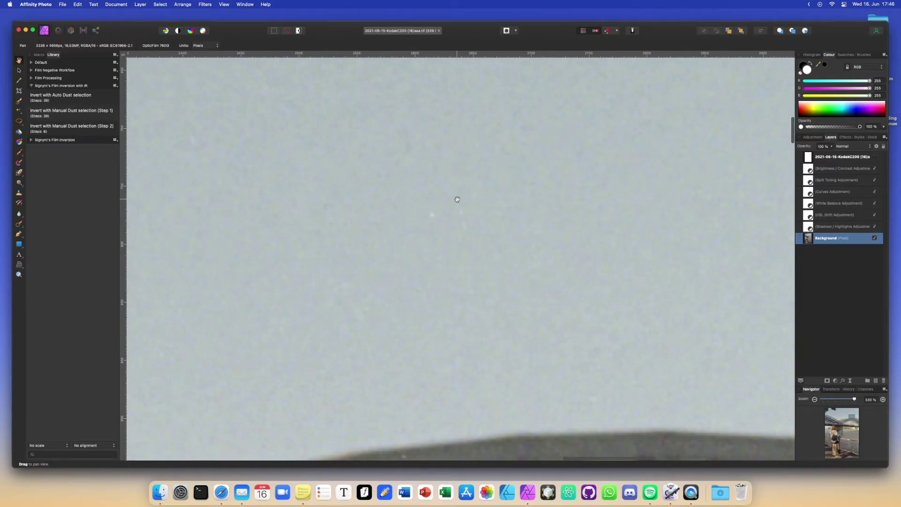
scroll(412, 258, down, 3)
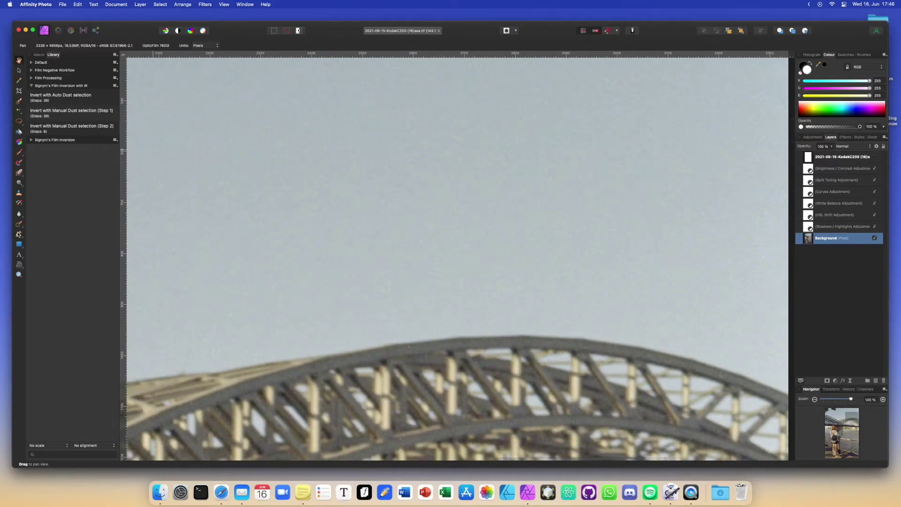
key(m)
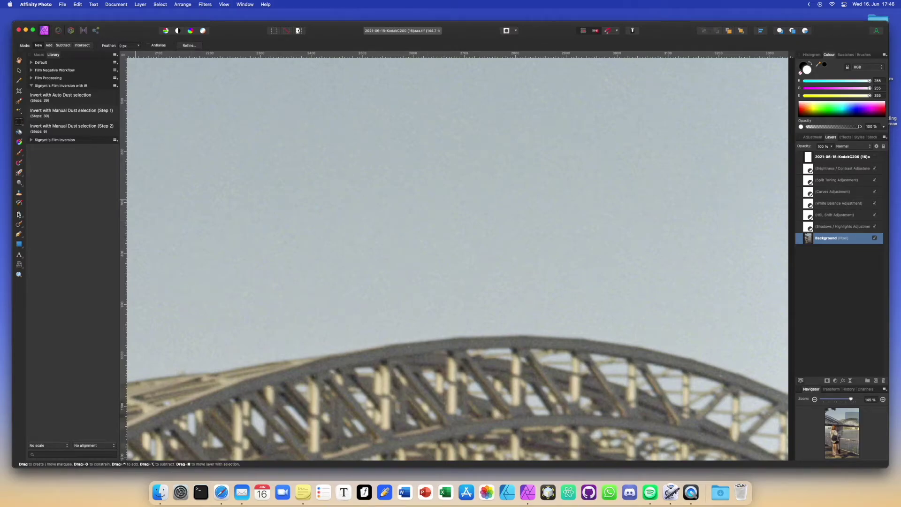
click(20, 225)
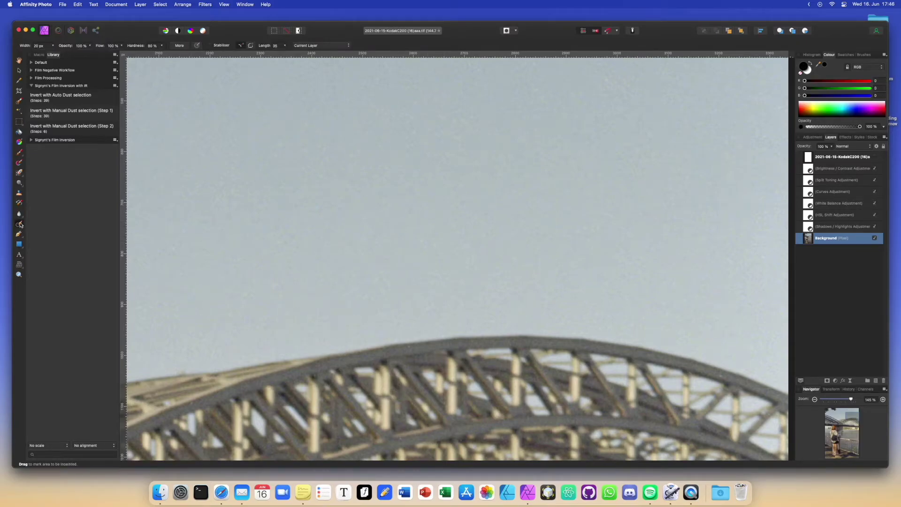
click(20, 226)
click(45, 255)
scroll(413, 240, up, 5)
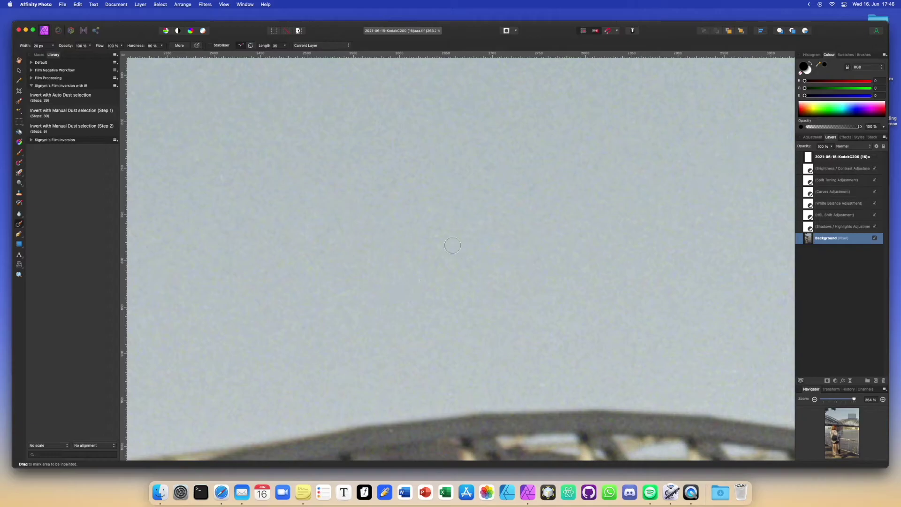
drag(452, 245, 437, 235)
scroll(478, 251, down, 5)
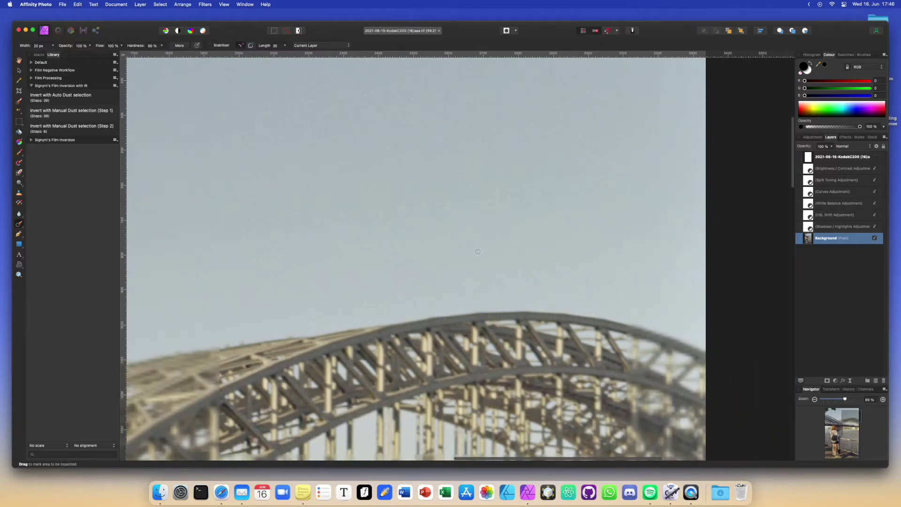
scroll(516, 235, up, 3)
scroll(516, 234, right, 3)
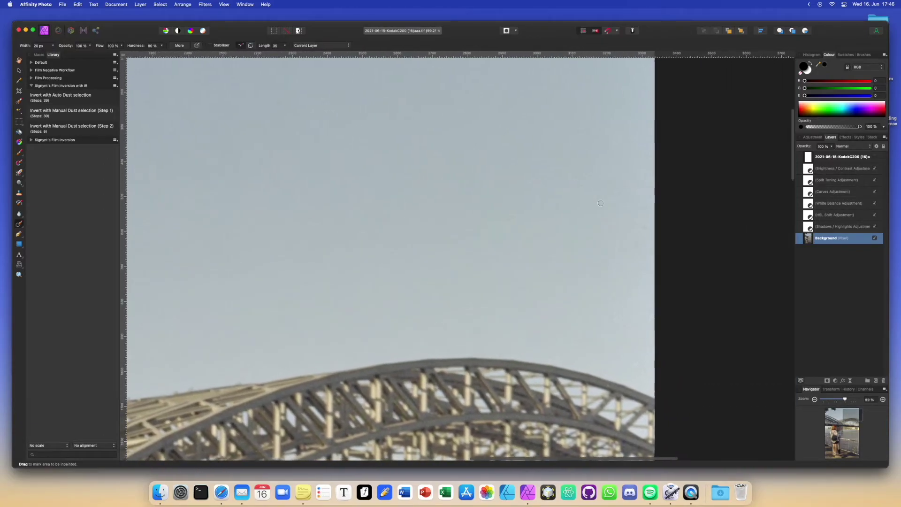
scroll(601, 203, up, 5)
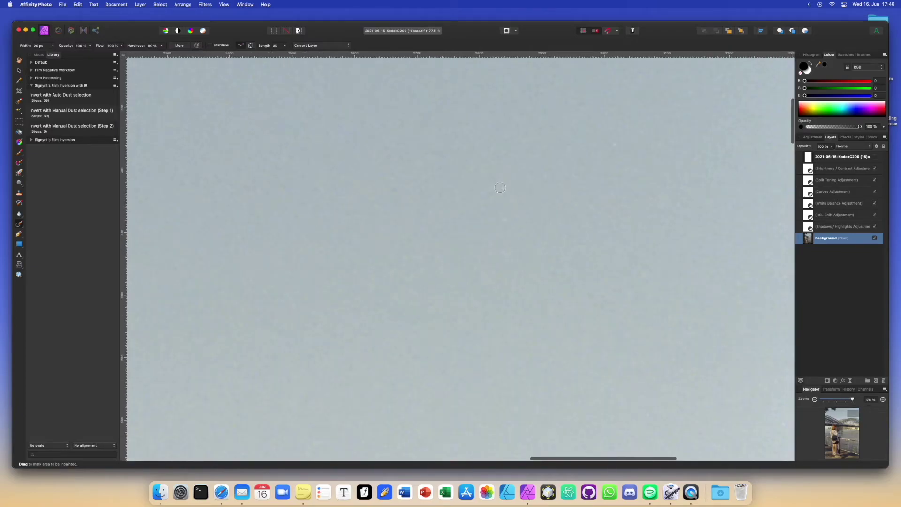
drag(500, 188, 512, 182)
scroll(453, 397, down, 10)
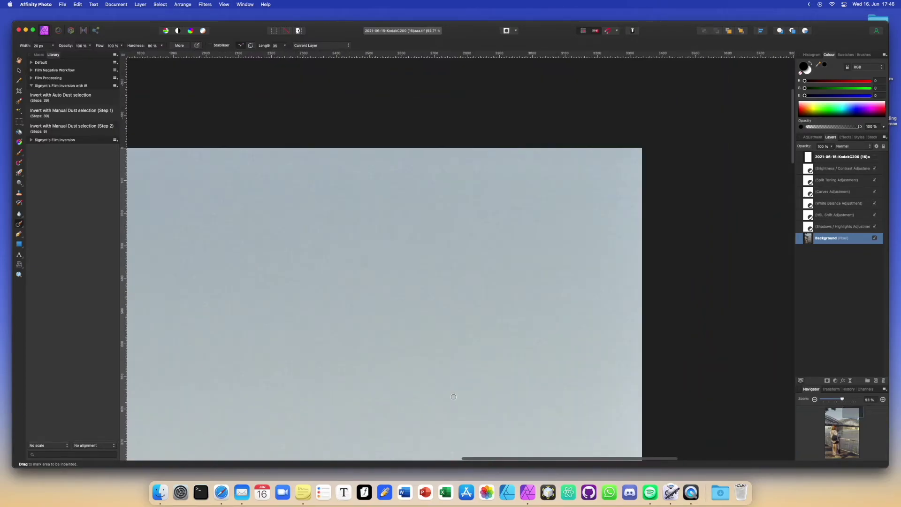
scroll(427, 353, down, 5)
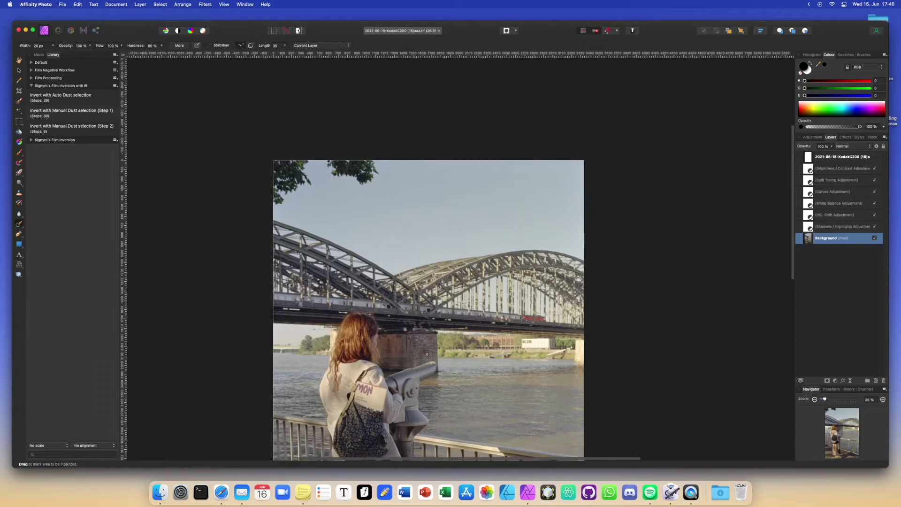
scroll(474, 322, down, 5)
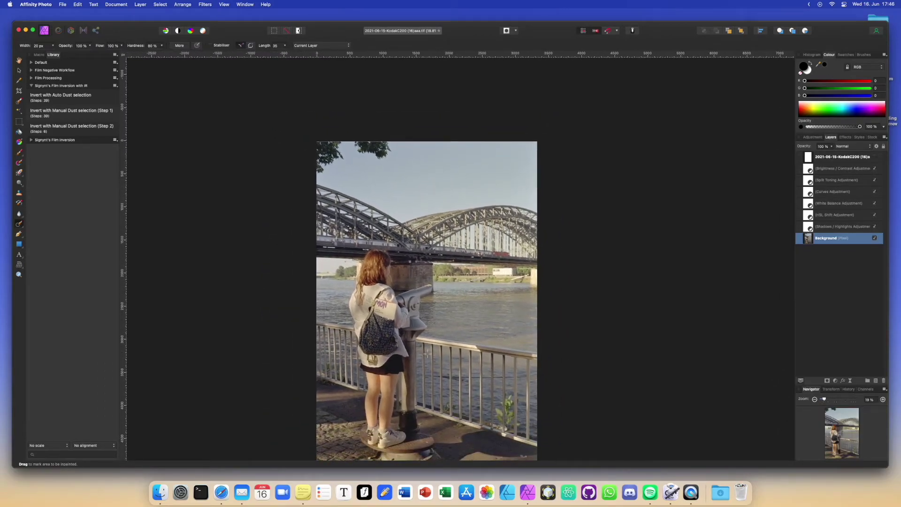
Run the 'Invert with Manual Dust selection (Step 1)' macro to show the grey infrared dust view
scroll(474, 322, up, 2)
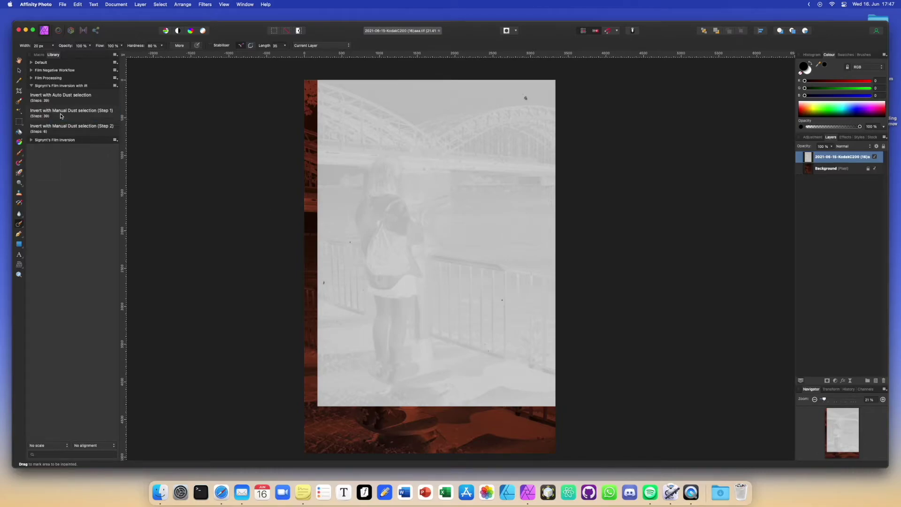
click(61, 116)
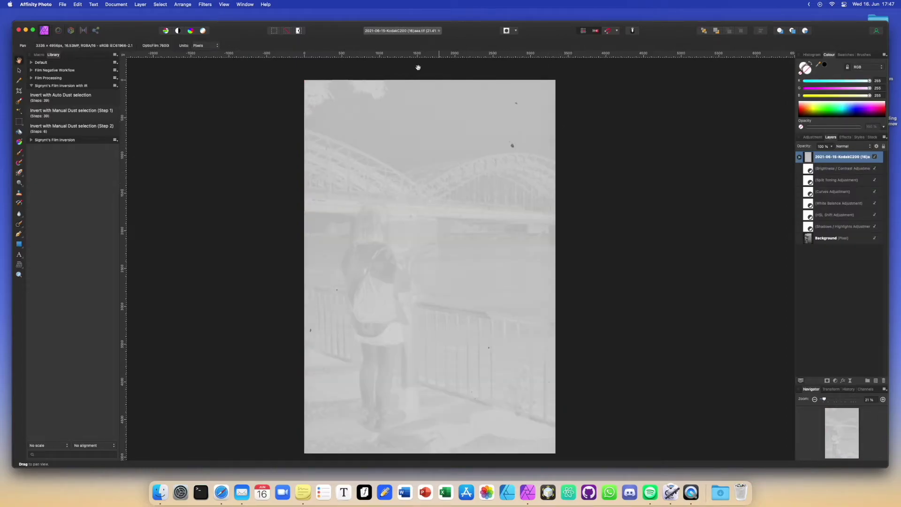
Lower the scan group's Levels white level to 73% so dust specks stand out on white
click(800, 159)
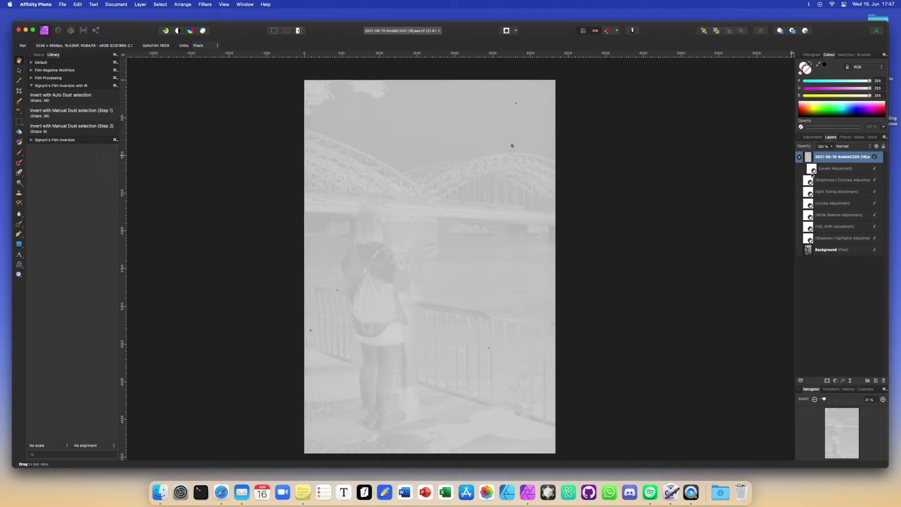
double_click(812, 171)
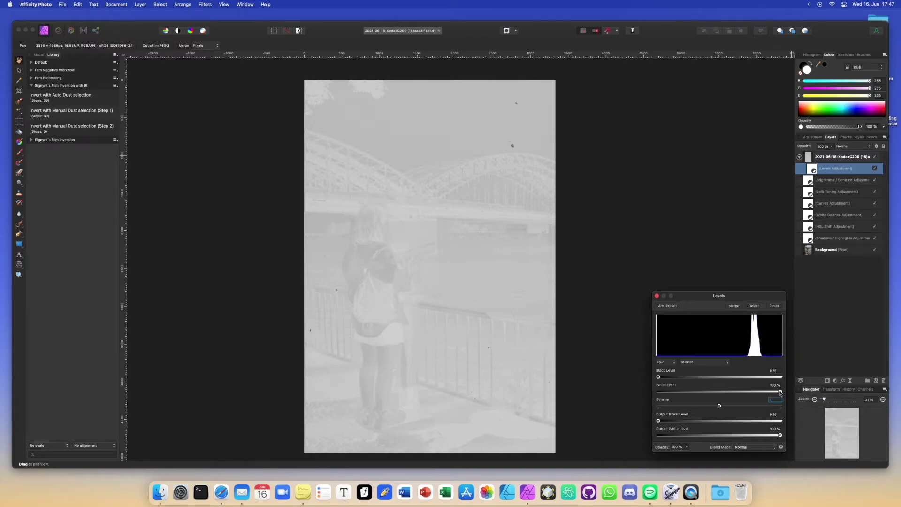
drag(781, 393, 757, 392)
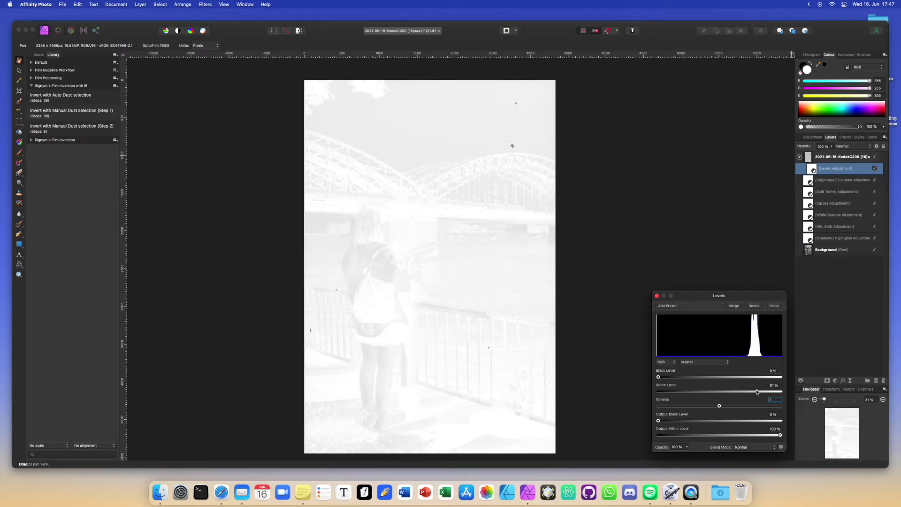
drag(757, 391, 753, 391)
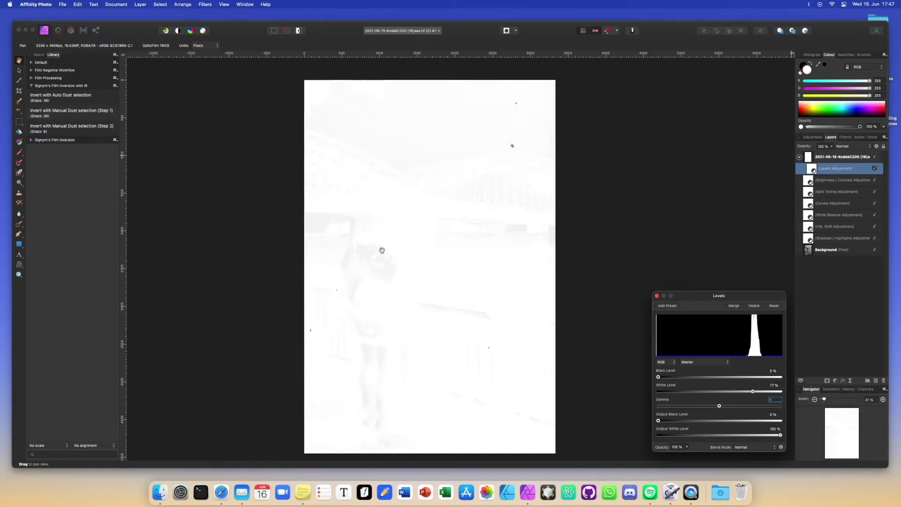
drag(752, 391, 748, 392)
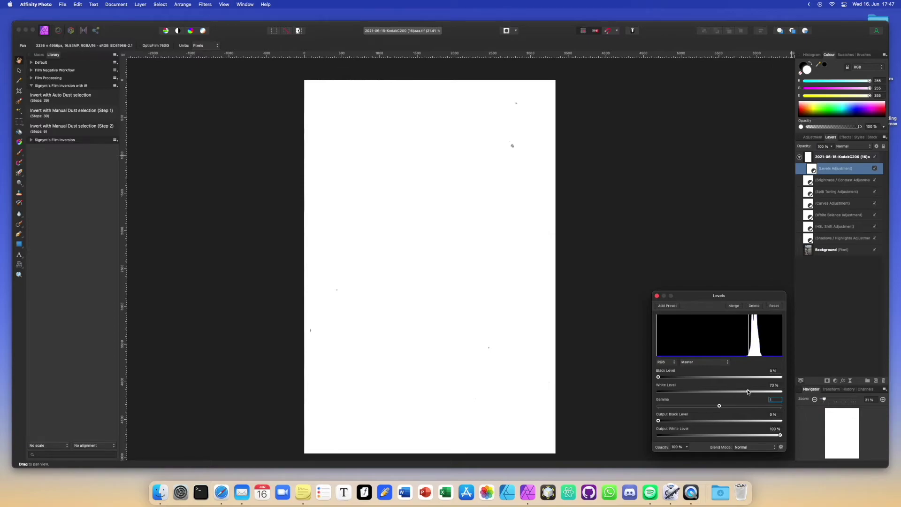
key(shift+Tab)
Close the Levels settings and rasterise the scan group into a single pixel layer
click(657, 296)
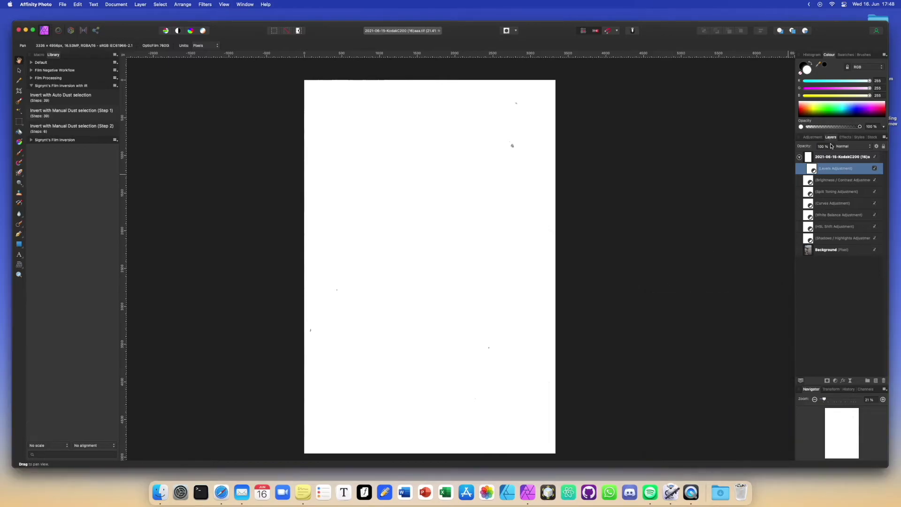
click(828, 158)
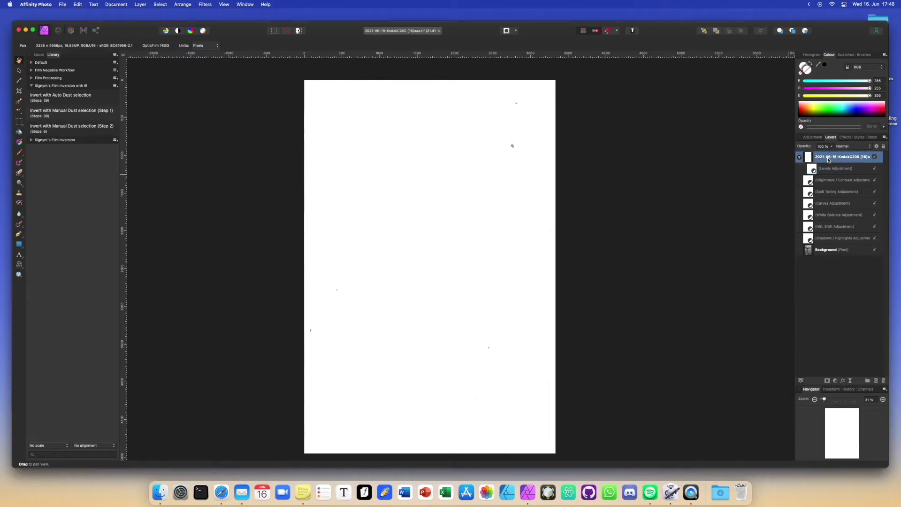
right_click(828, 159)
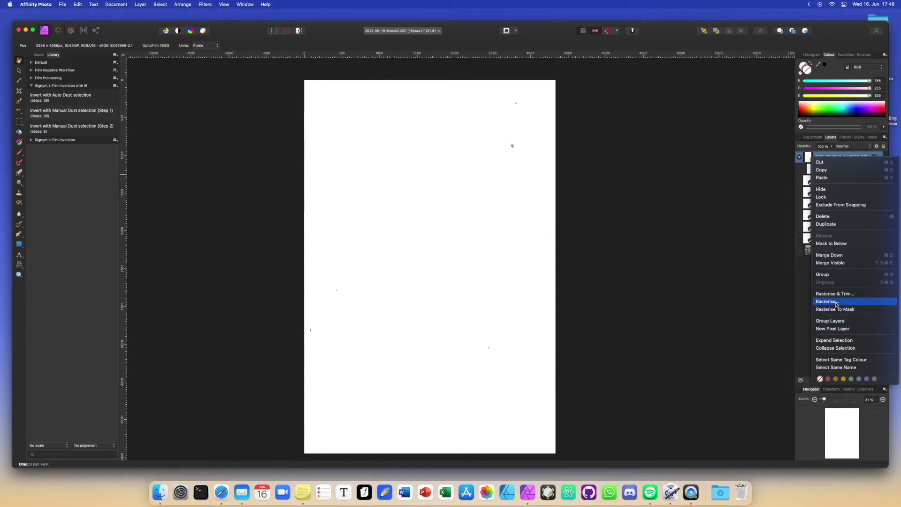
click(836, 302)
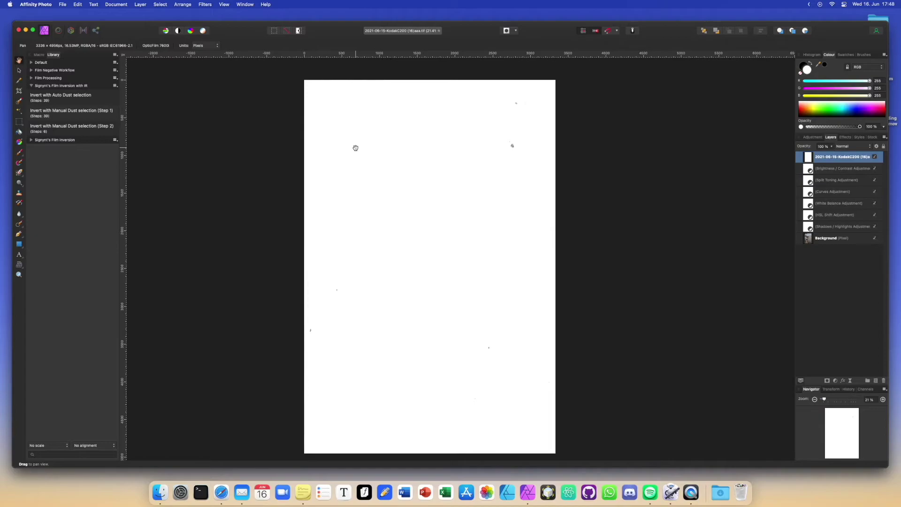
Select all the dark dust specks with Select Sampled Colour at low tolerance
click(160, 3)
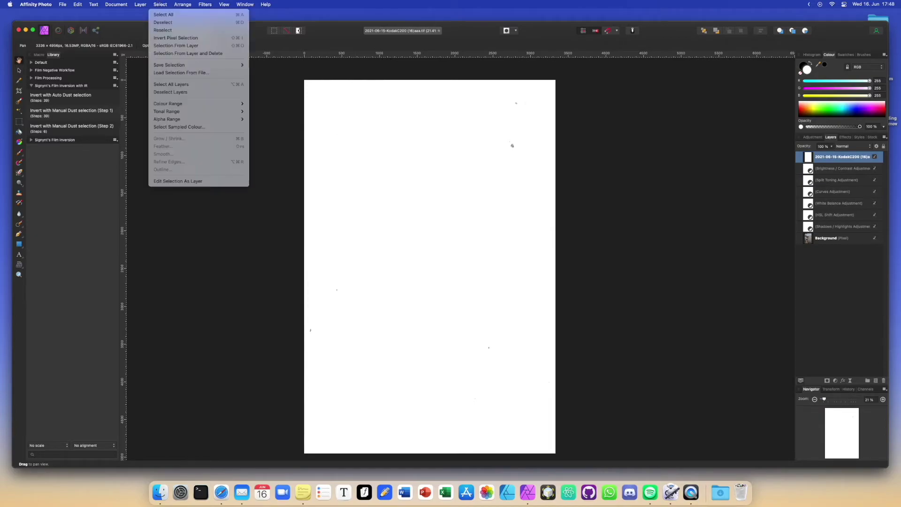
click(186, 128)
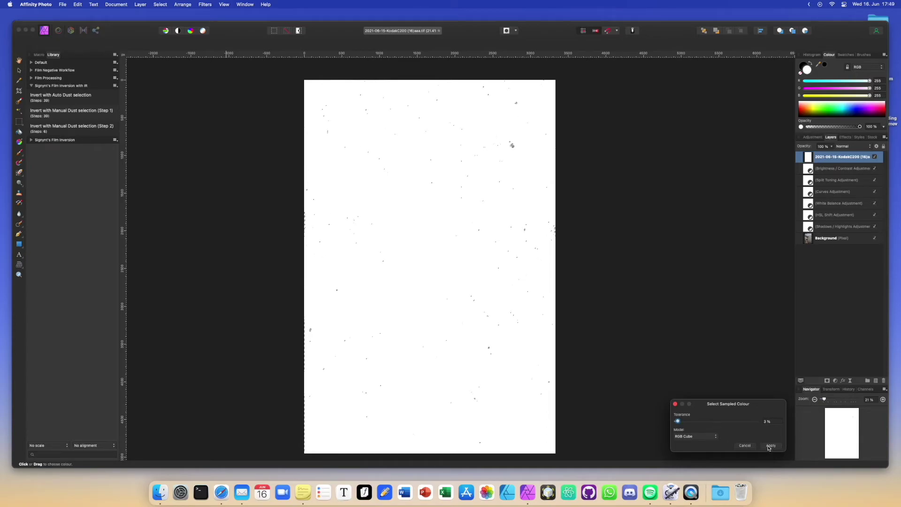
click(769, 446)
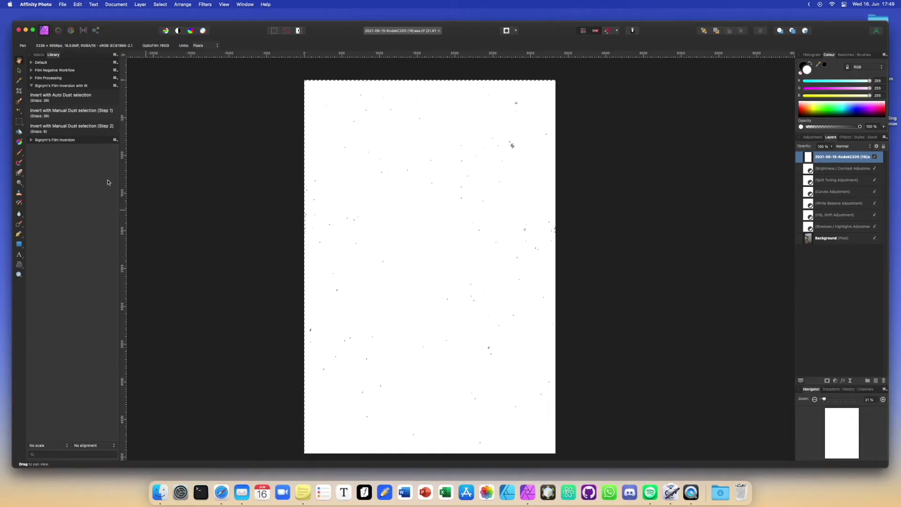
Run the 'Invert with Manual Dust selection (Step 2)' macro and inspect the cleaned positive
click(103, 131)
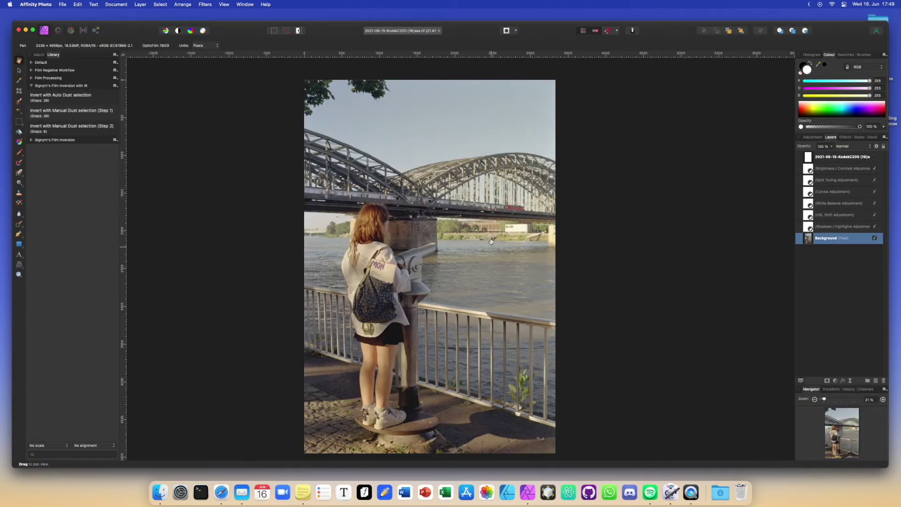
scroll(501, 123, up, 5)
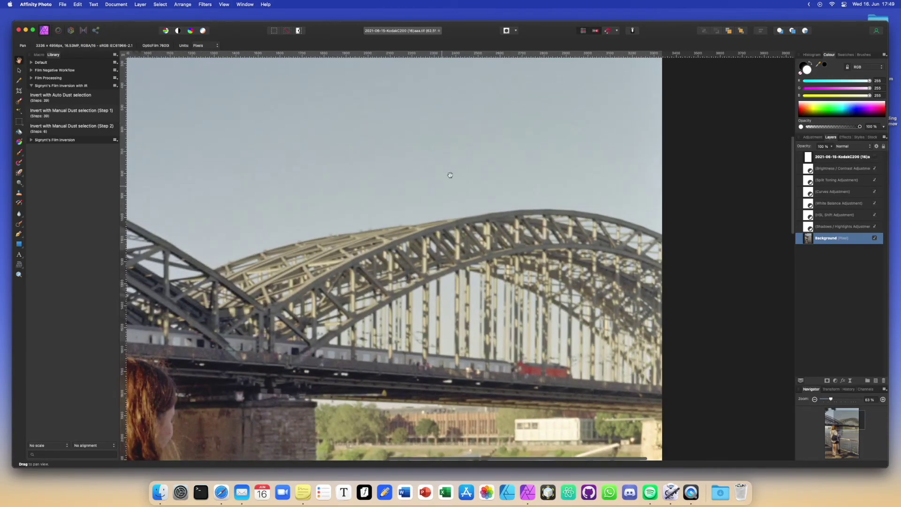
scroll(421, 189, up, 3)
scroll(492, 159, left, 5)
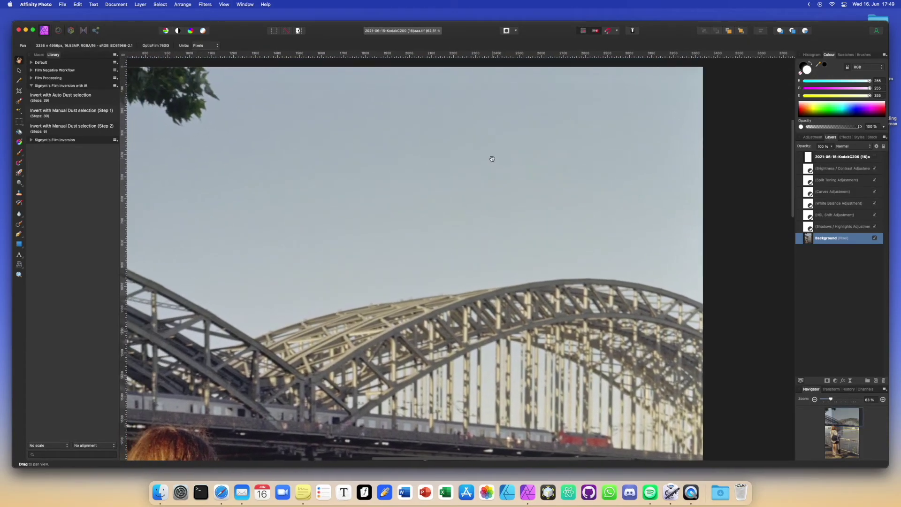
scroll(480, 172, down, 4)
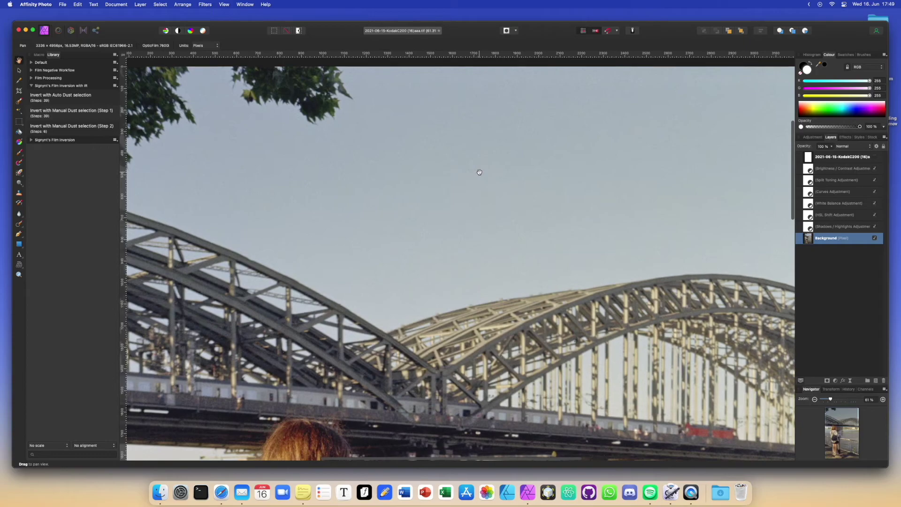
scroll(479, 172, up, 2)
scroll(479, 172, down, 5)
scroll(478, 172, down, 10)
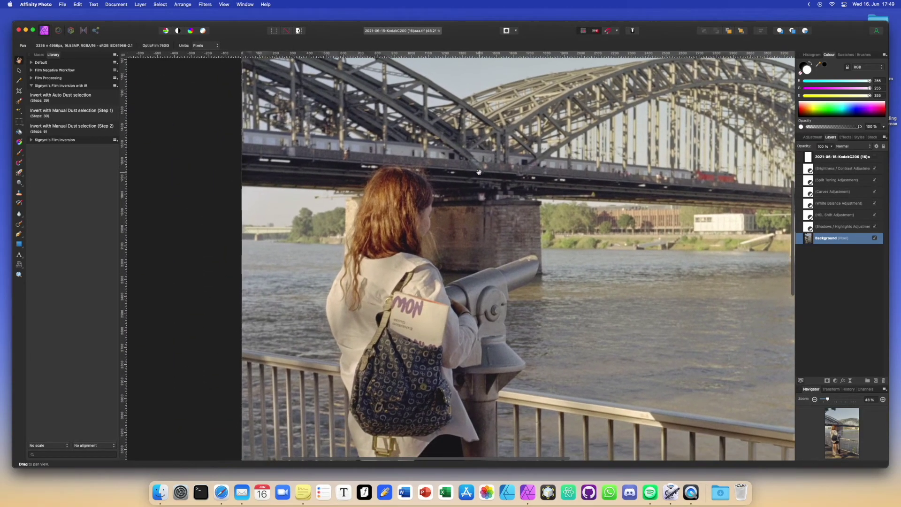
scroll(479, 172, up, 6)
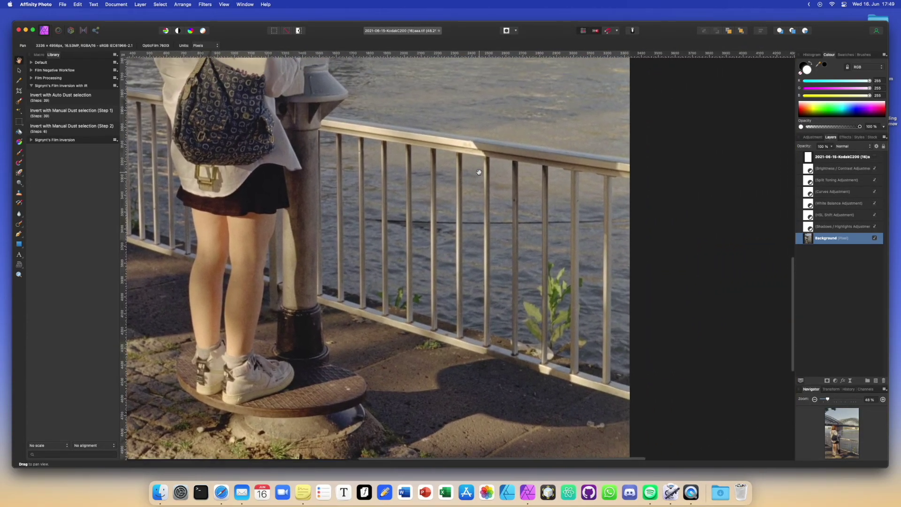
scroll(479, 172, down, 3)
scroll(479, 172, down, 3)
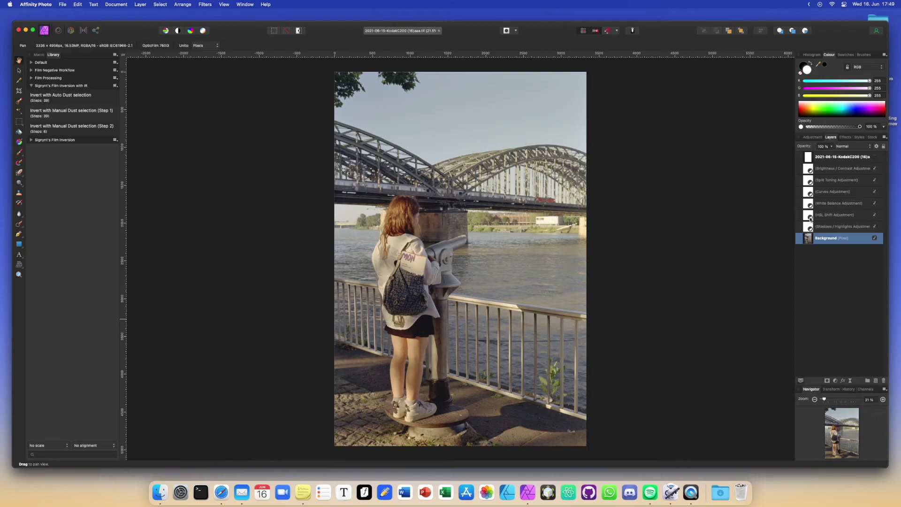
Raise the White Balance tint to 3%
double_click(809, 217)
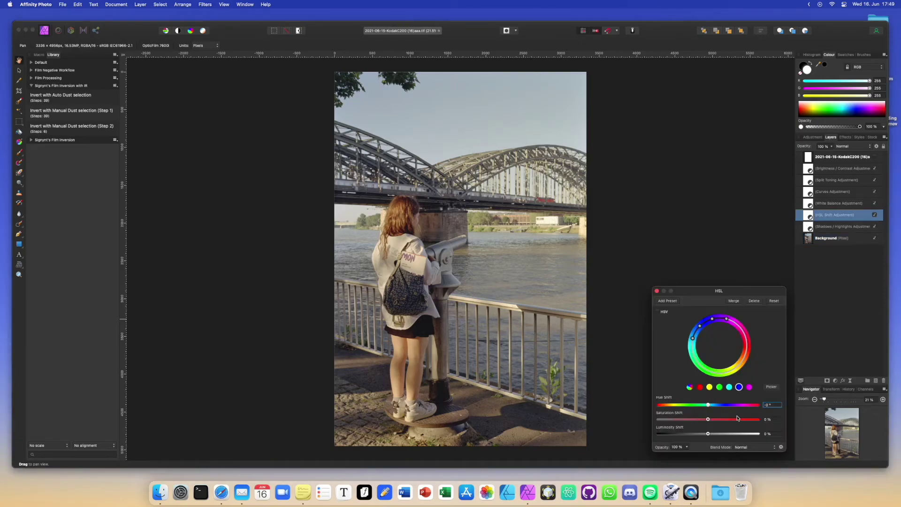
double_click(810, 205)
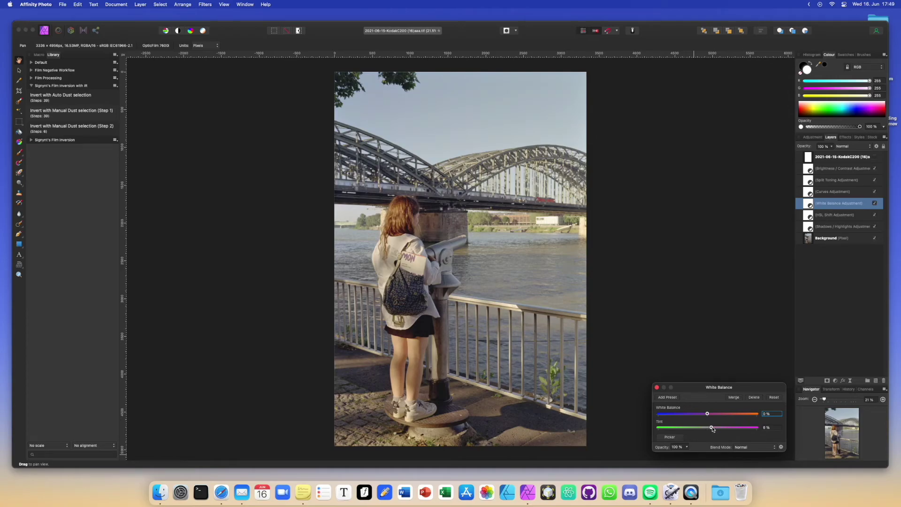
drag(707, 427, 707, 428)
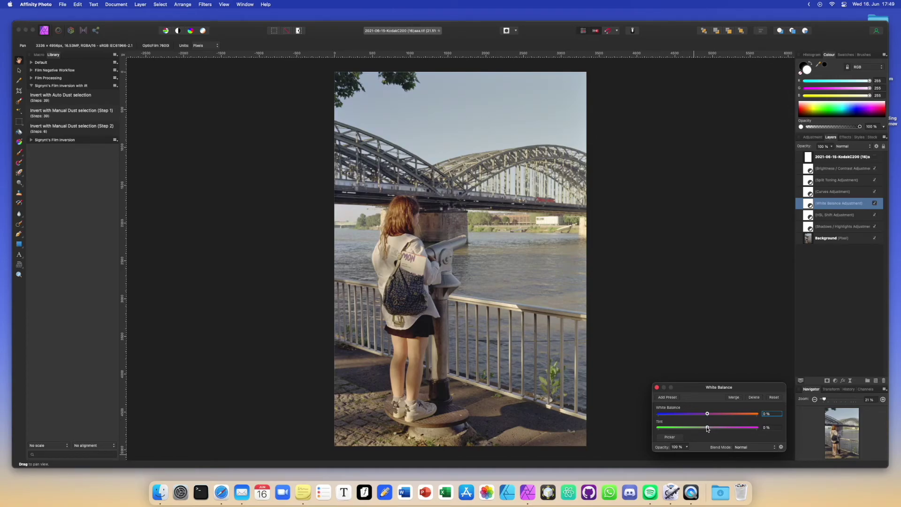
In HSL Shift, set red hue to 8.6°, cyan saturation 49% and blue saturation 46%
double_click(809, 216)
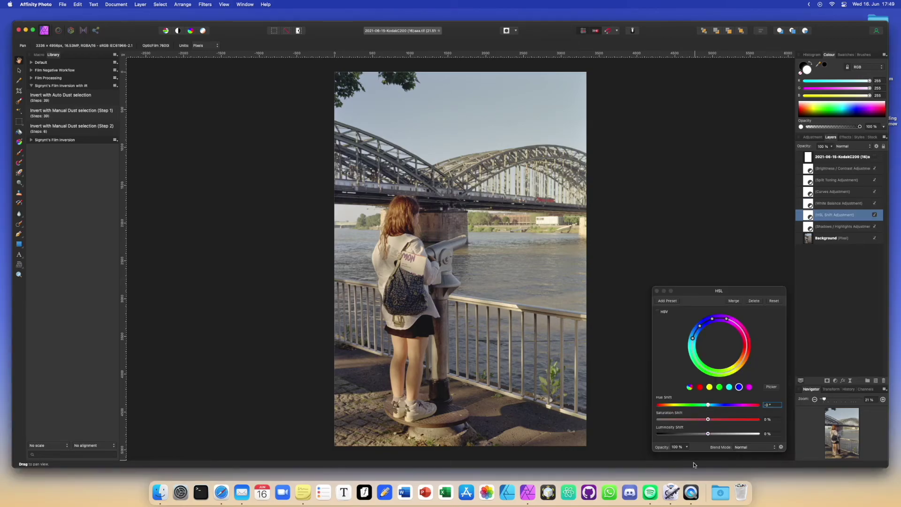
click(700, 388)
drag(708, 405, 712, 406)
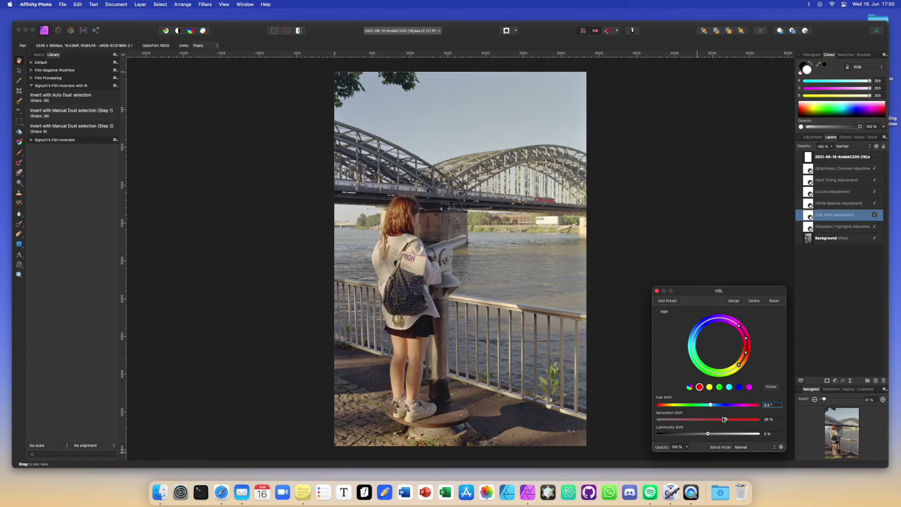
click(730, 387)
drag(709, 420, 731, 420)
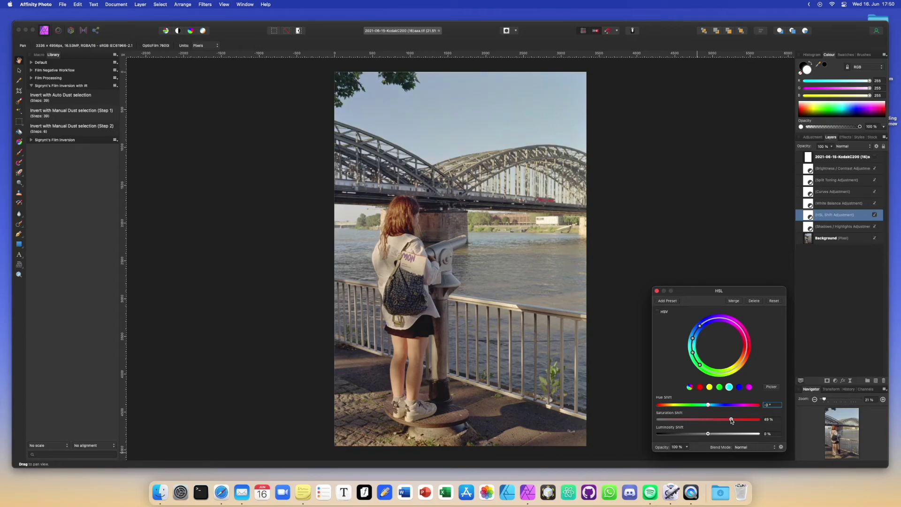
click(739, 387)
drag(709, 420, 731, 422)
click(657, 292)
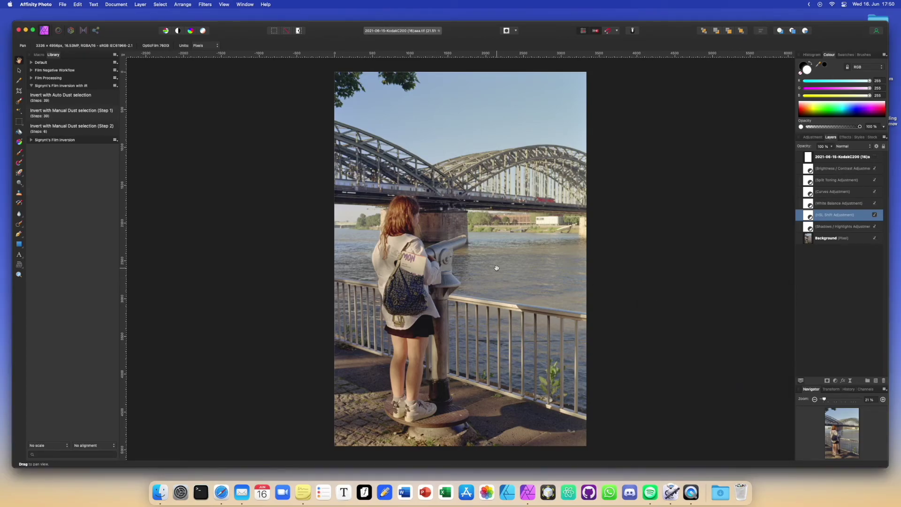
Bring up the export settings, then cancel without exporting
key(super+alt+shift+s)
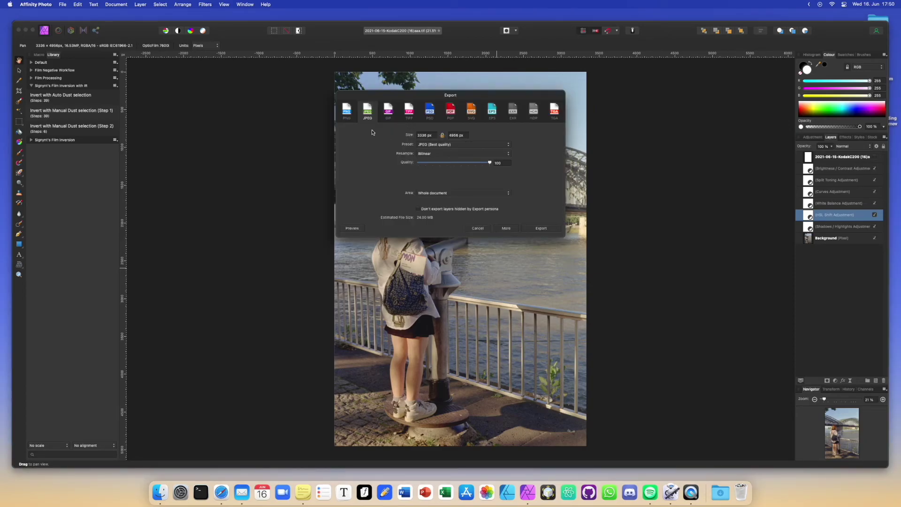
click(477, 228)
scroll(427, 312, up, 1)
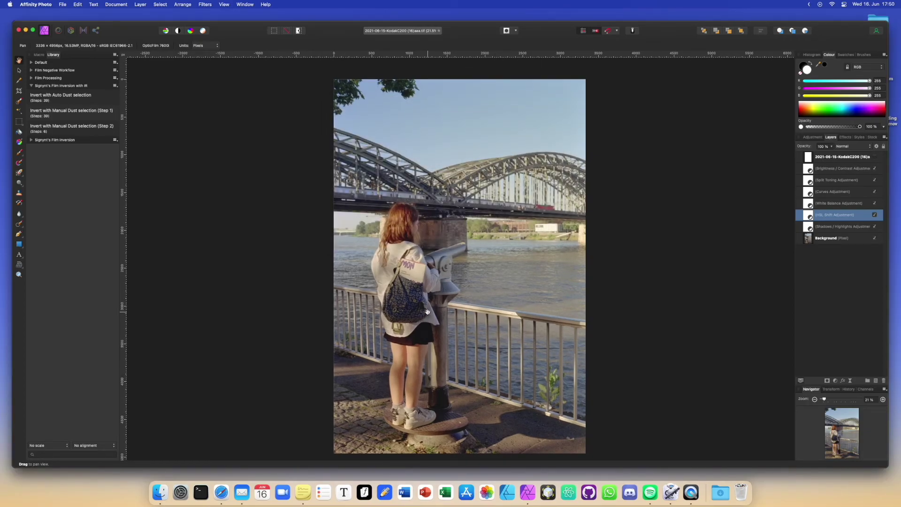
scroll(428, 312, down, 1)
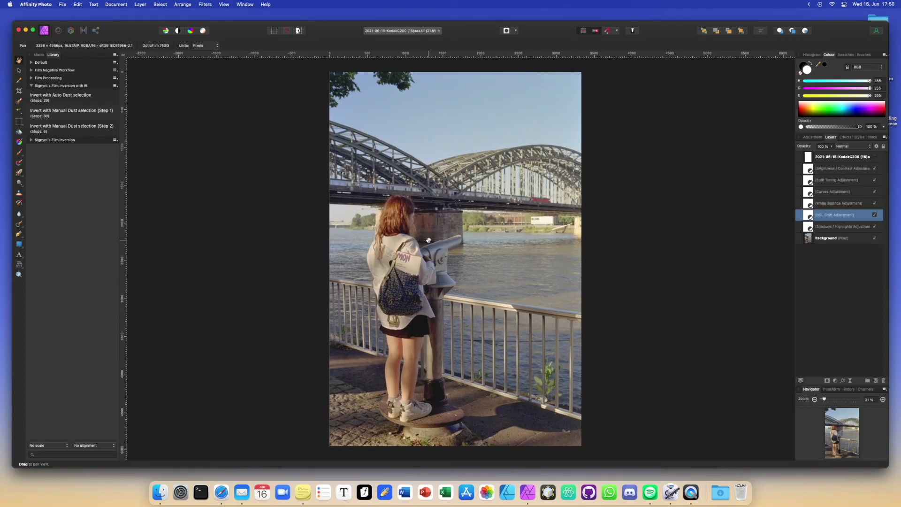